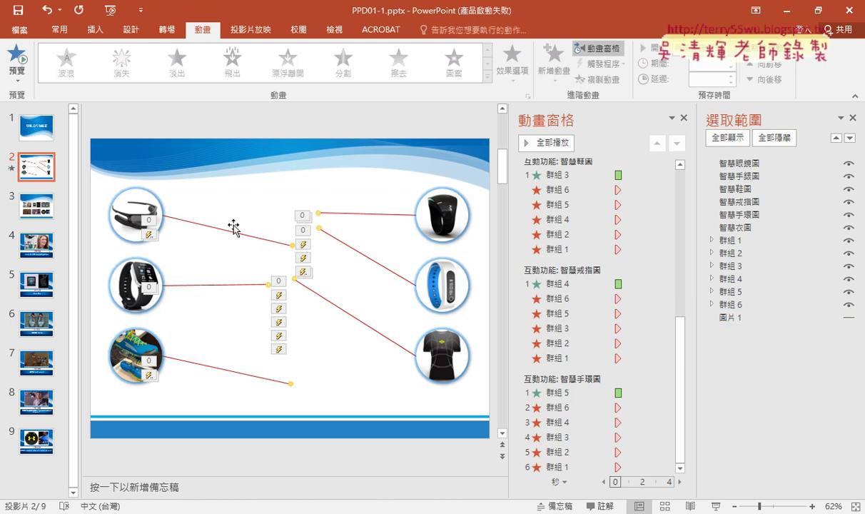
- Show and hide the 圖片 1 runner background picture twice to demonstrate its visibility toggle
{"action": "left_click", "coordinate": [849, 317]}
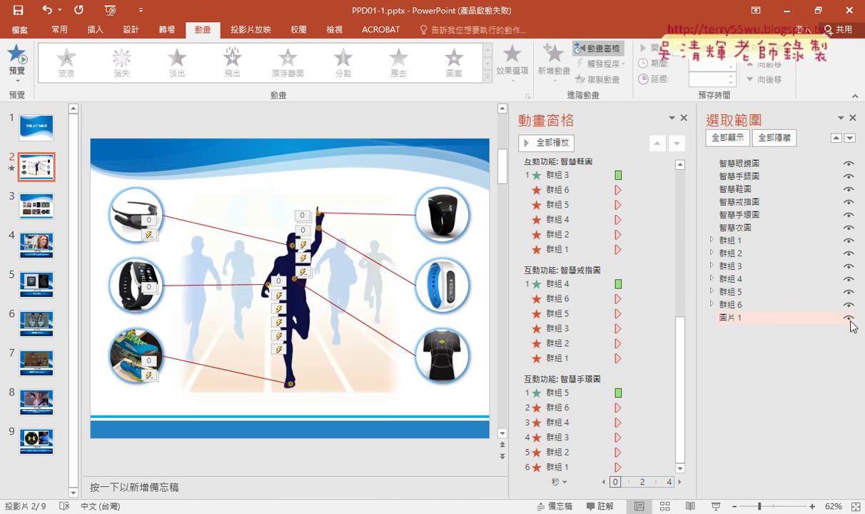
{"action": "left_click", "coordinate": [849, 317]}
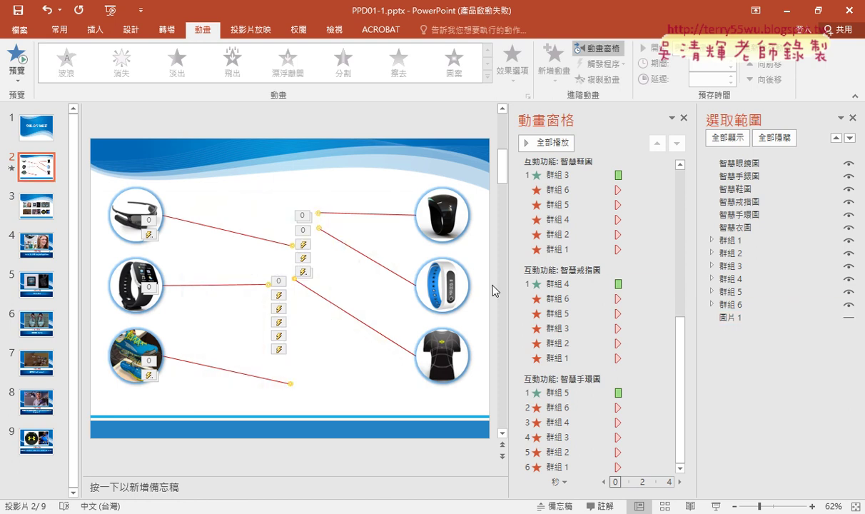
{"action": "left_click", "coordinate": [849, 318]}
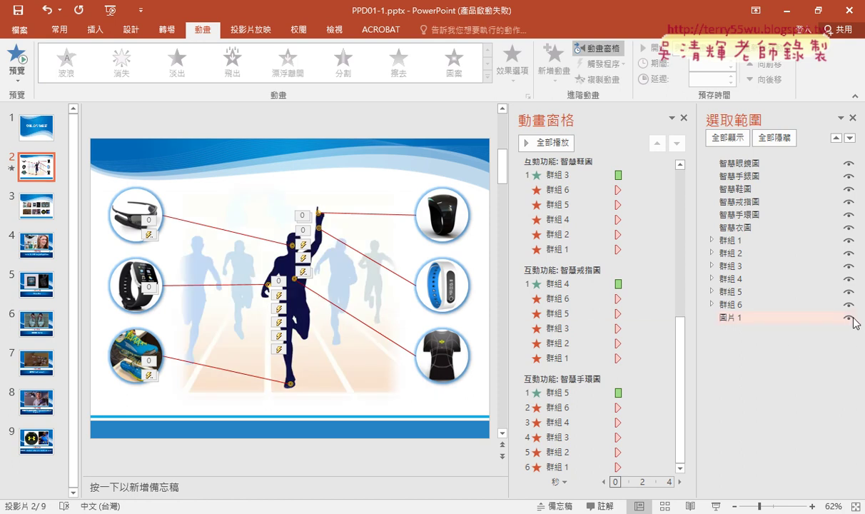
{"action": "left_click", "coordinate": [849, 318]}
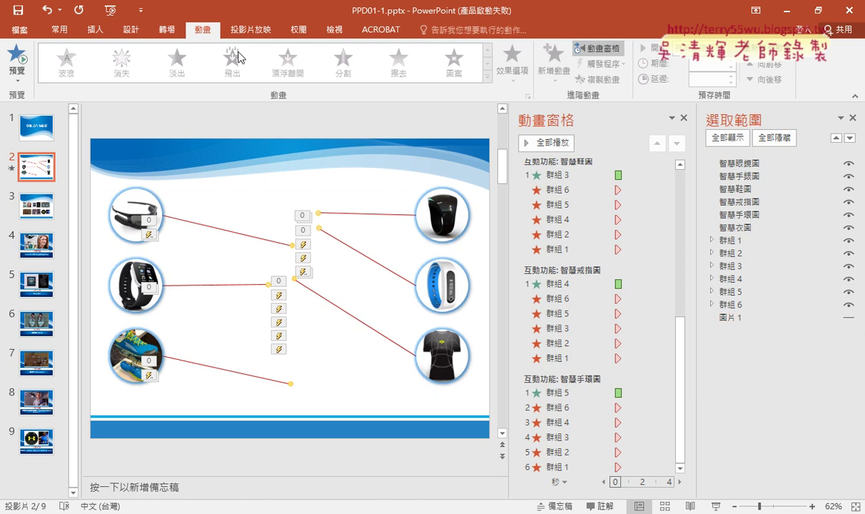
- Open the Home tab's 選取 list and point out the 選取窗格 Selection pane
{"action": "left_click", "coordinate": [69, 35]}
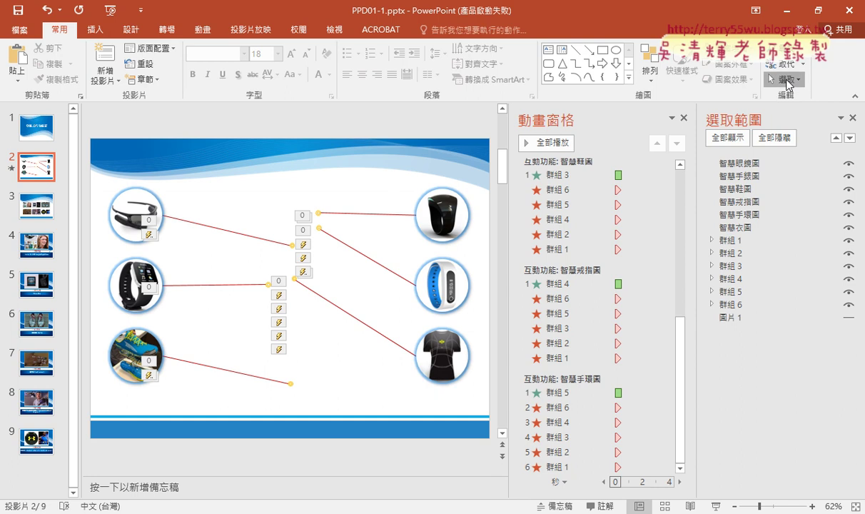
{"action": "left_click", "coordinate": [783, 79]}
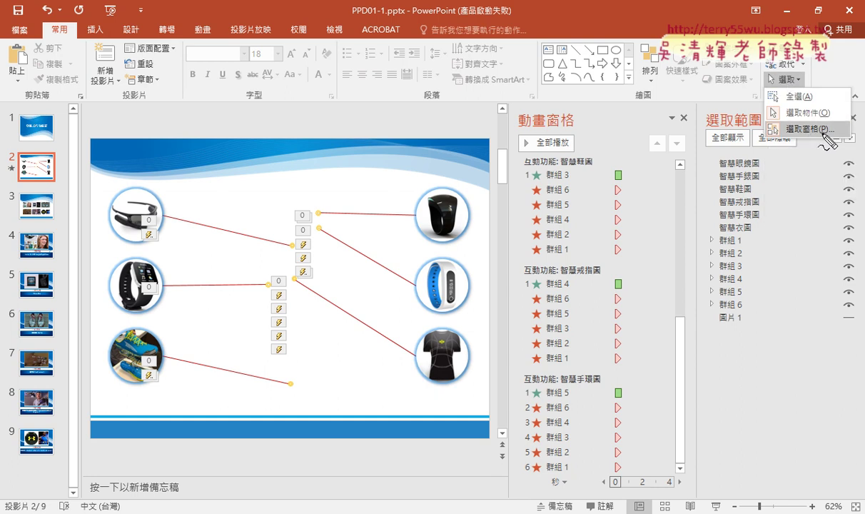
{"action": "left_click_drag", "start_coordinate": [821, 123], "coordinate": [805, 142]}
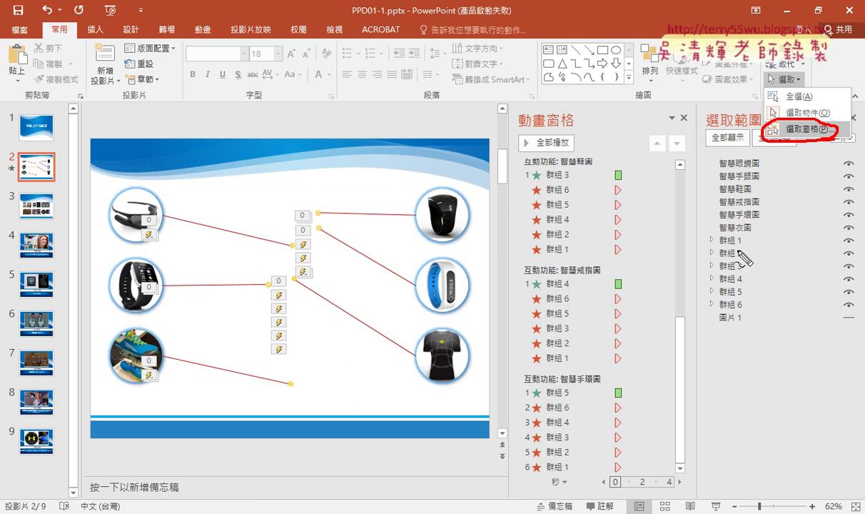
{"action": "left_click_drag", "start_coordinate": [709, 246], "coordinate": [740, 244]}
{"action": "mouse_move", "coordinate": [208, 241]}
{"action": "left_mouse_down"}
{"action": "mouse_move", "coordinate": [225, 213]}
{"action": "mouse_move", "coordinate": [214, 237]}
{"action": "left_mouse_up"}
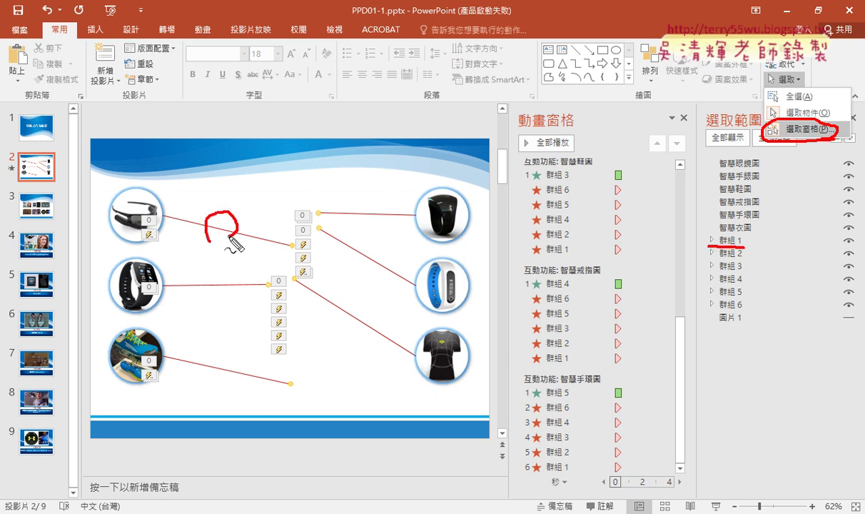
- Drag across the slide's lines and photos while explaining, then close the 選取 list
{"action": "left_click_drag", "start_coordinate": [709, 259], "coordinate": [745, 259]}
{"action": "left_click_drag", "start_coordinate": [208, 285], "coordinate": [236, 282]}
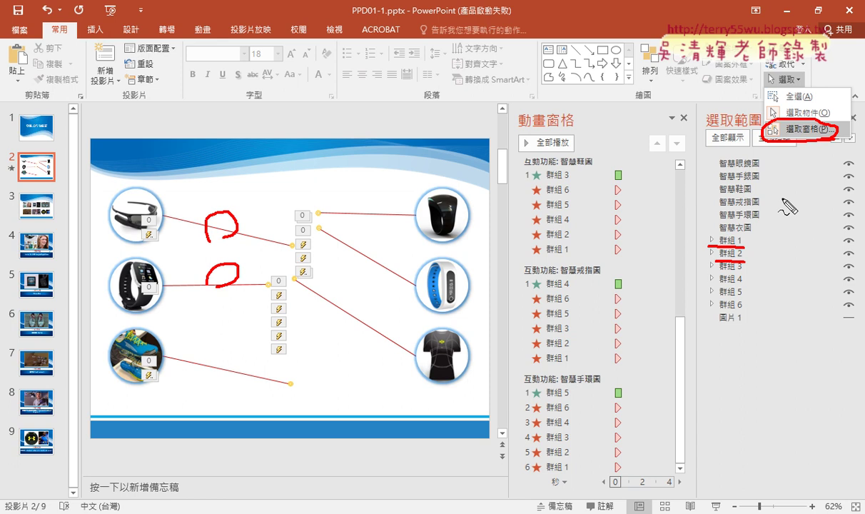
{"action": "left_click_drag", "start_coordinate": [762, 171], "coordinate": [720, 170]}
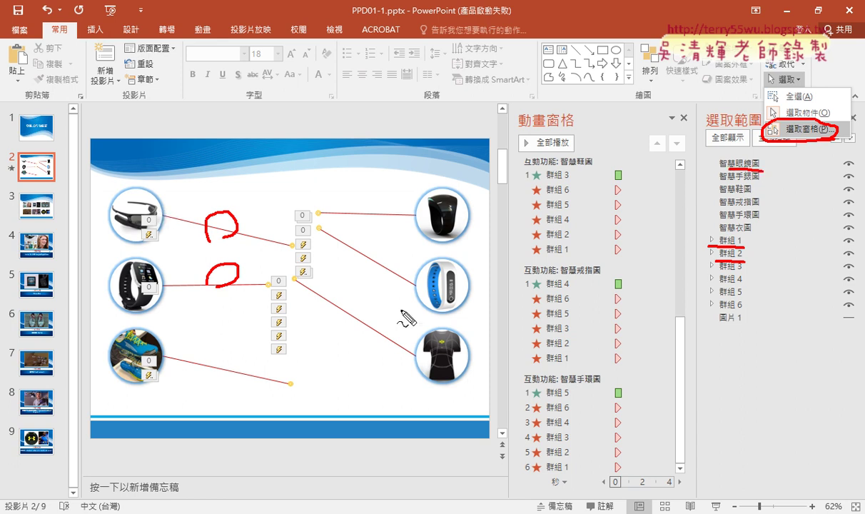
{"action": "left_click_drag", "start_coordinate": [751, 318], "coordinate": [750, 327]}
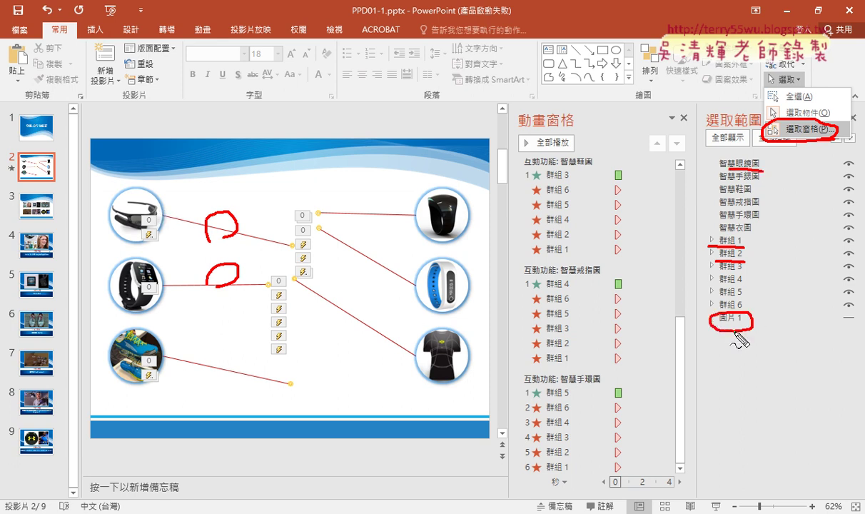
{"action": "left_click_drag", "start_coordinate": [193, 202], "coordinate": [202, 348]}
{"action": "mouse_move", "coordinate": [218, 191]}
{"action": "left_mouse_down"}
{"action": "mouse_move", "coordinate": [361, 192]}
{"action": "mouse_move", "coordinate": [243, 358]}
{"action": "left_mouse_up"}
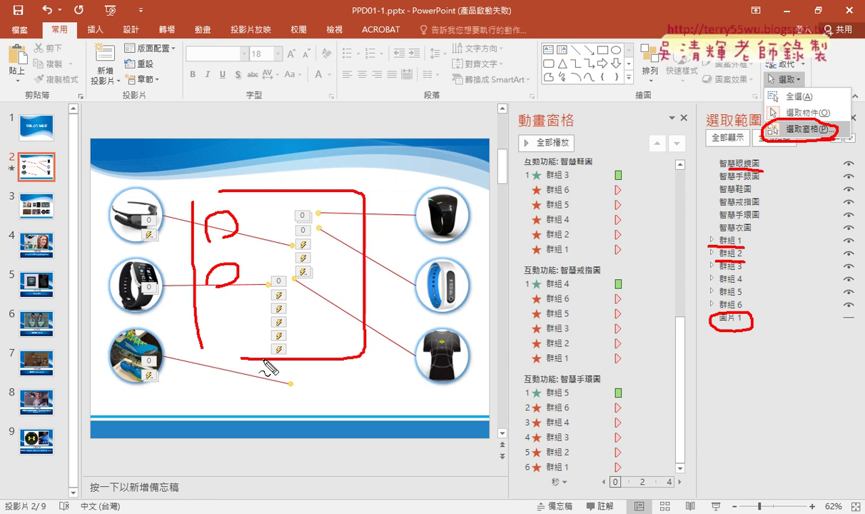
{"action": "left_click_drag", "start_coordinate": [849, 311], "coordinate": [838, 316]}
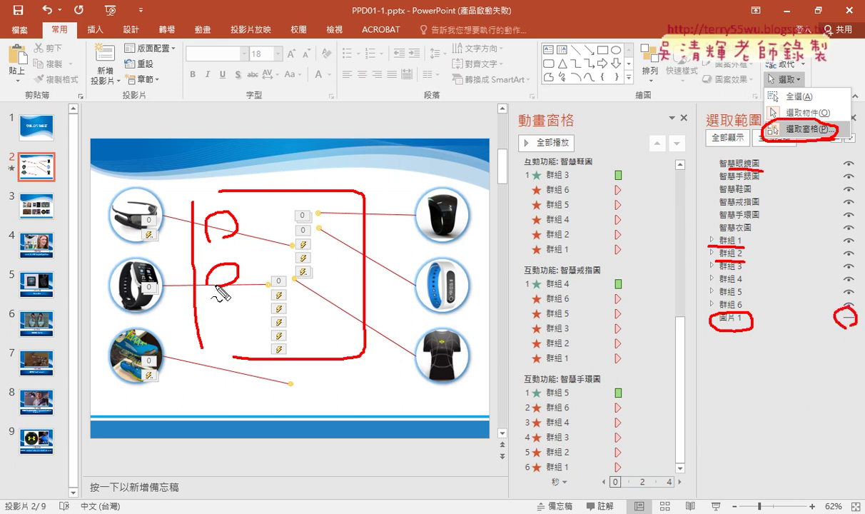
{"action": "key", "text": "Escape"}
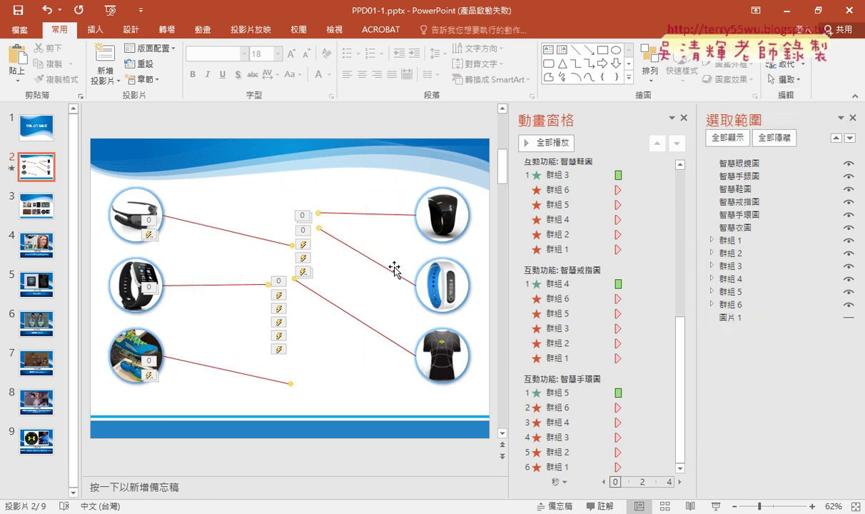
- Show and re-hide the 圖片 1 background, then select 群組 6, the shirt's connecting line
{"action": "left_click", "coordinate": [847, 317]}
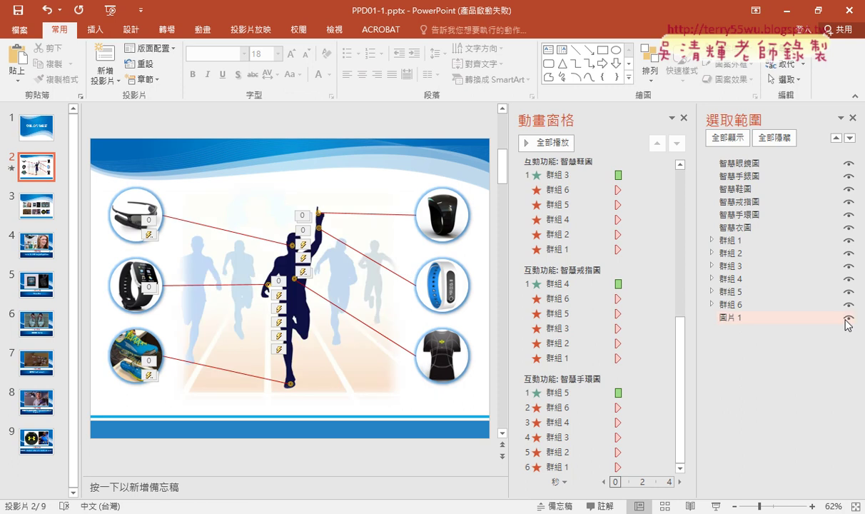
{"action": "left_click", "coordinate": [849, 319]}
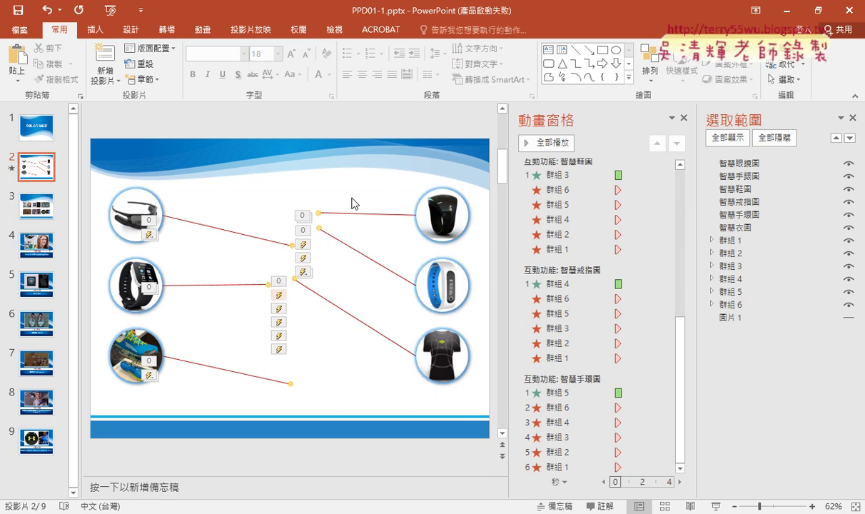
{"action": "left_click", "coordinate": [381, 336]}
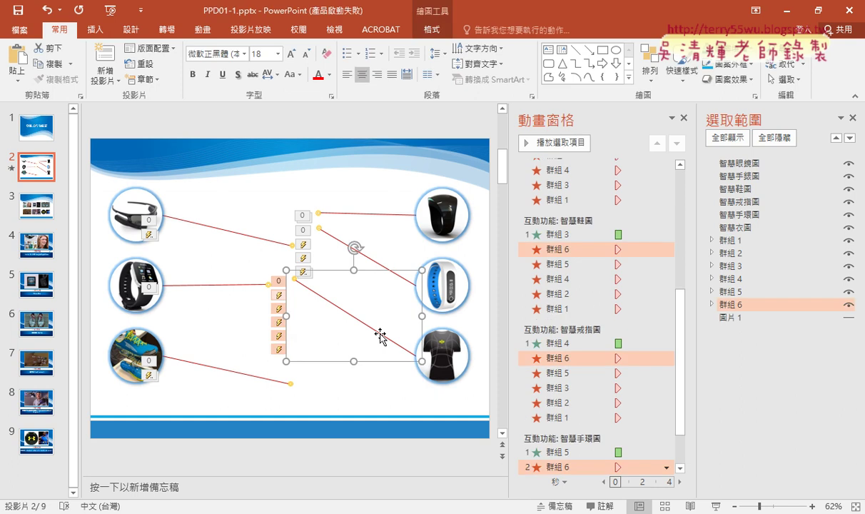
- Step through 群組 4 and 5, reselect 群組 6, and open the 動畫 tab's 新增動畫 gallery
{"action": "left_click", "coordinate": [749, 292]}
{"action": "left_click", "coordinate": [750, 304]}
{"action": "left_click", "coordinate": [783, 291]}
{"action": "left_click", "coordinate": [783, 280]}
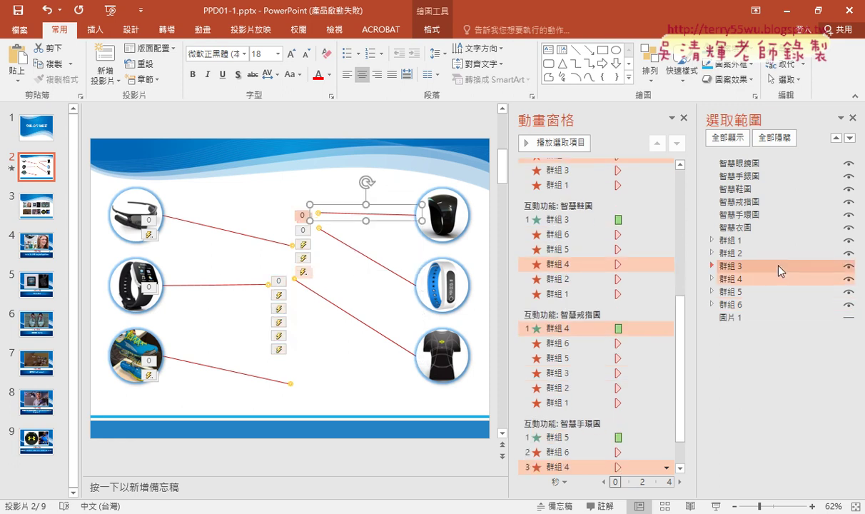
{"action": "left_click", "coordinate": [773, 304]}
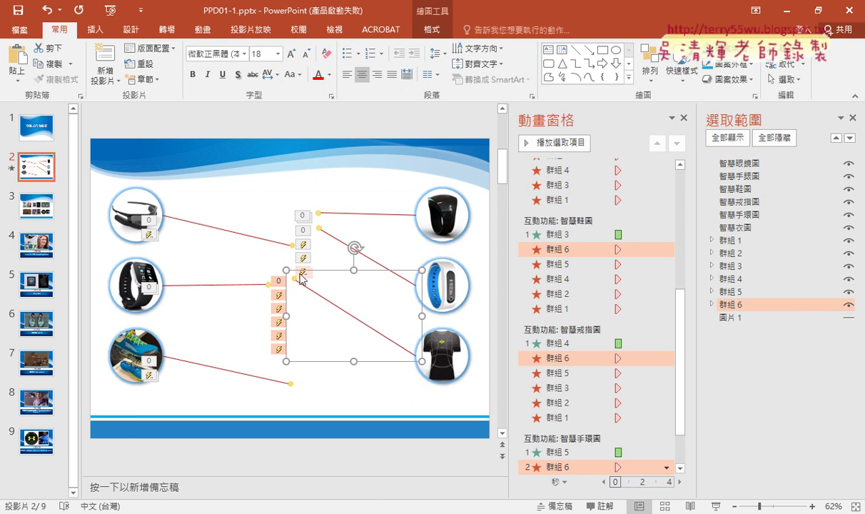
{"action": "left_click", "coordinate": [202, 29]}
{"action": "left_click", "coordinate": [557, 82]}
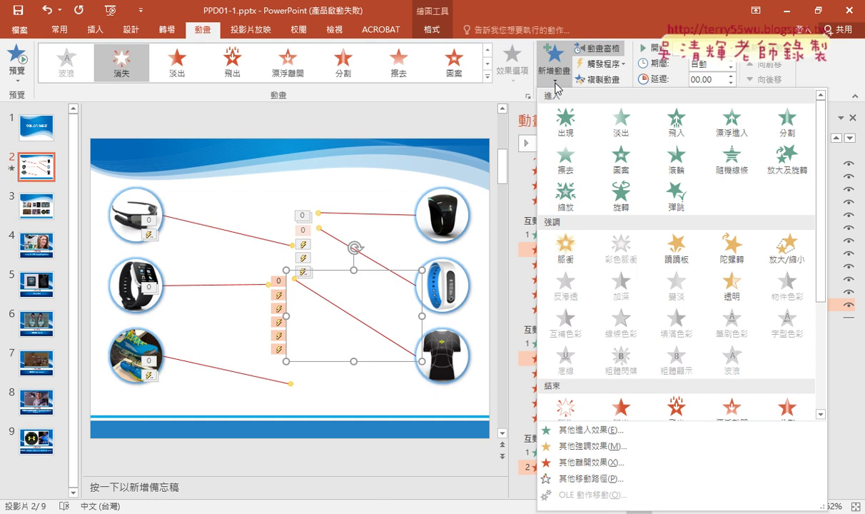
- Give 群組 6 a 擦去 (Wipe) entrance coming 自右 (from the right)
{"action": "left_click", "coordinate": [566, 157]}
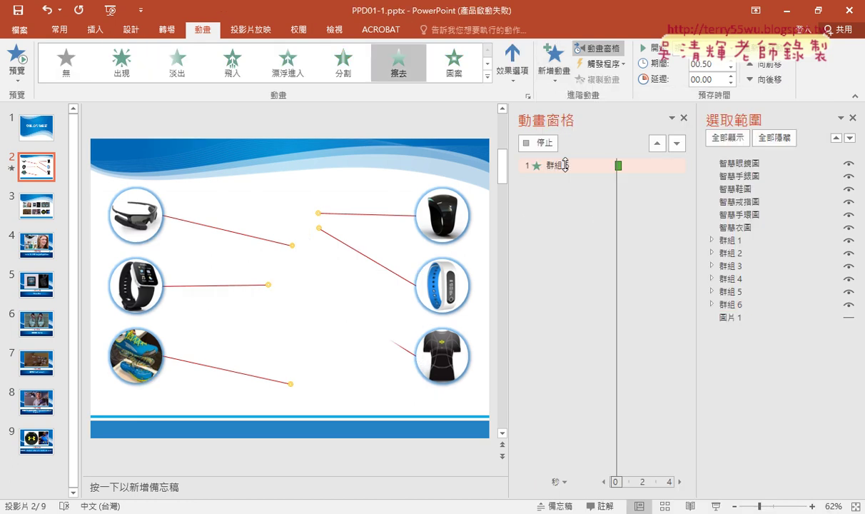
{"action": "left_click", "coordinate": [515, 85]}
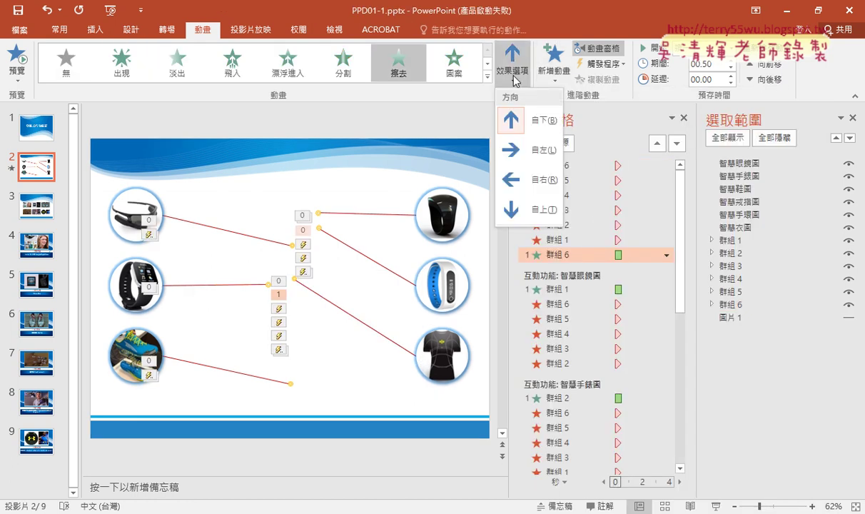
{"action": "left_click", "coordinate": [519, 180]}
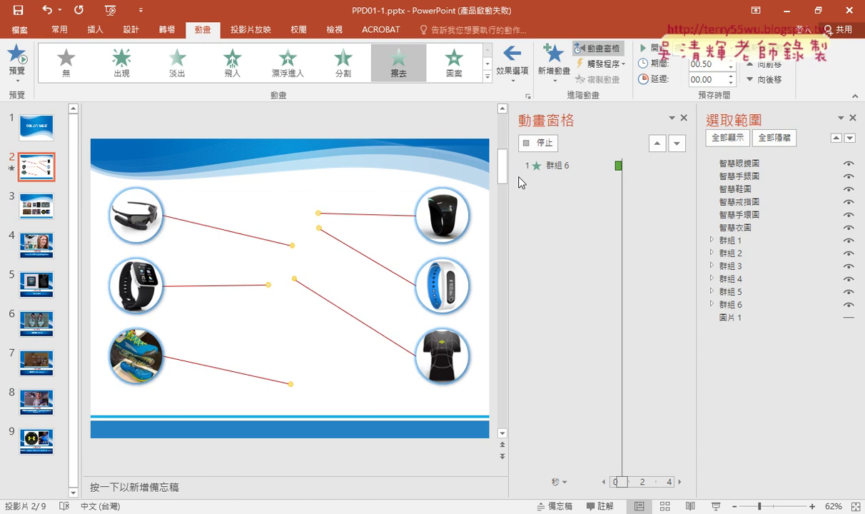
- Trigger the wipe on click of the 智慧衣圖 smart shirt photo
{"action": "left_click", "coordinate": [606, 69]}
{"action": "mouse_move", "coordinate": [610, 83]}
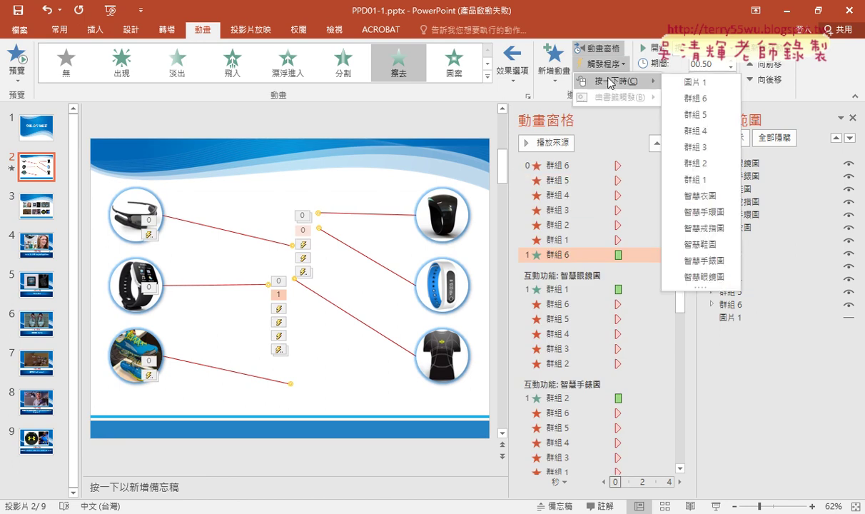
{"action": "left_click", "coordinate": [714, 200]}
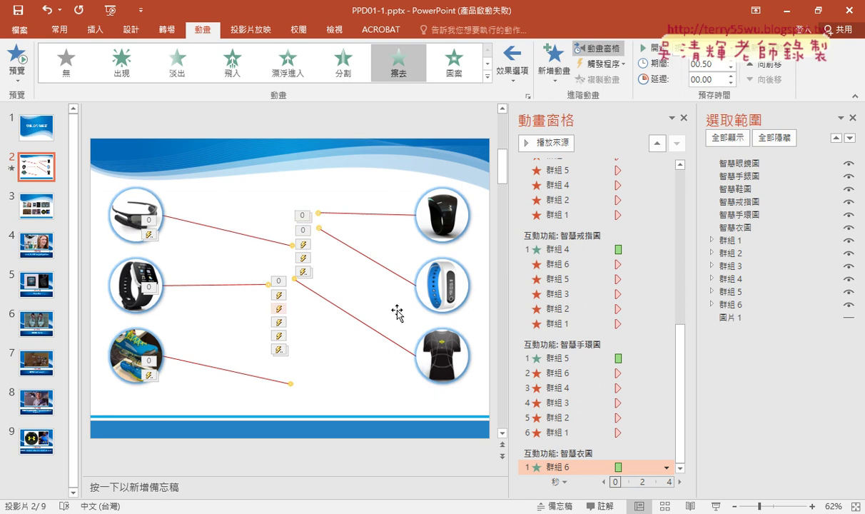
{"action": "left_click", "coordinate": [729, 241]}
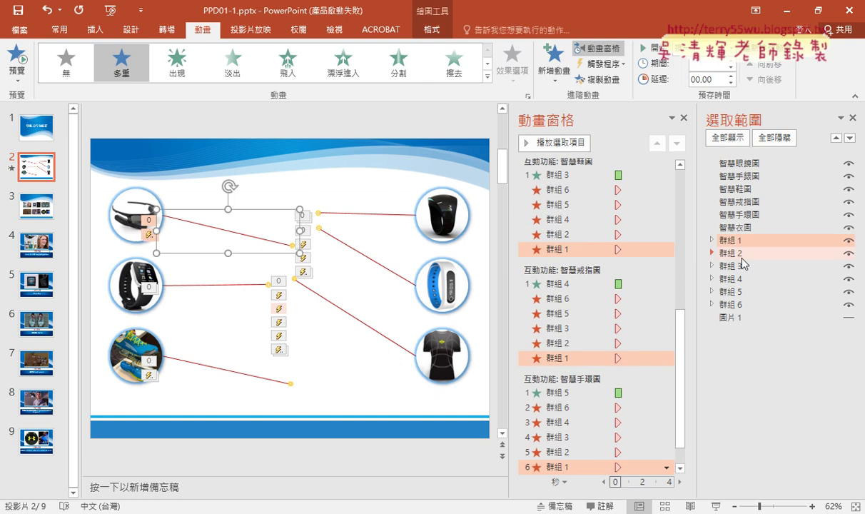
- Select 群組 1–5 together and give them the 消失 (Disappear) exit effect
{"action": "left_click", "coordinate": [745, 254], "text": "ctrl"}
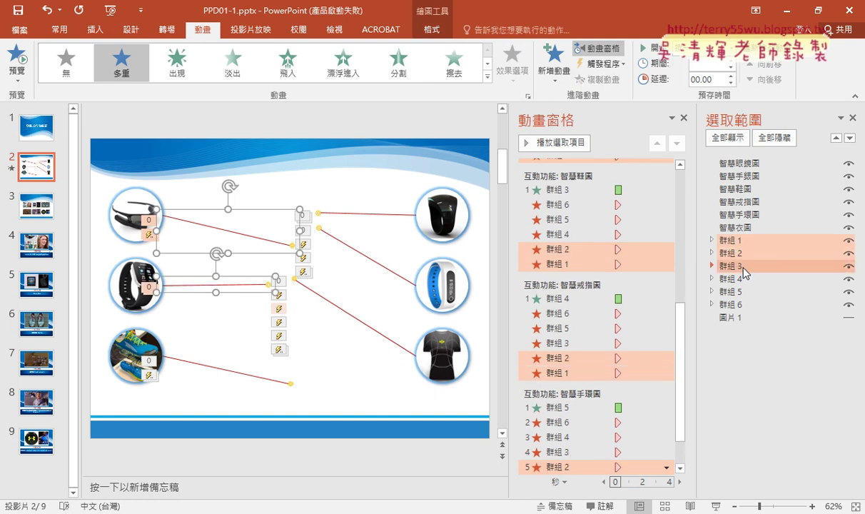
{"action": "left_click", "coordinate": [745, 266], "text": "ctrl"}
{"action": "left_click", "coordinate": [745, 278], "text": "ctrl"}
{"action": "left_click", "coordinate": [746, 292], "text": "ctrl"}
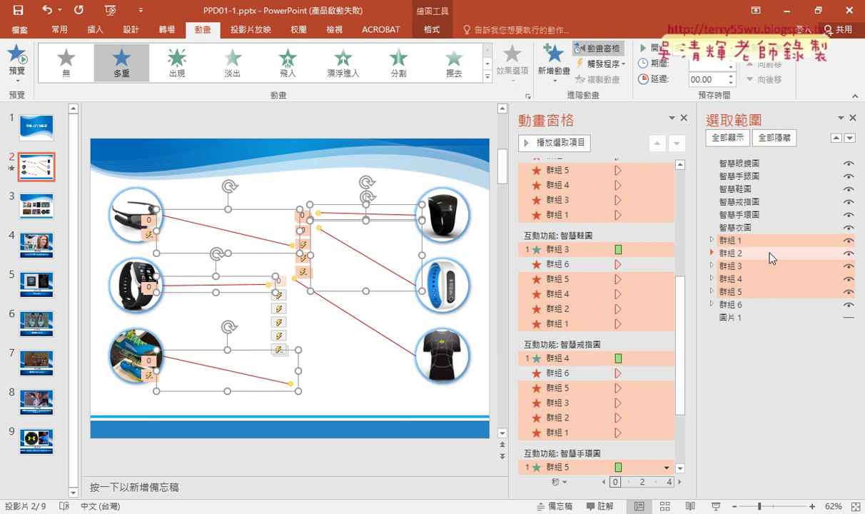
{"action": "left_click", "coordinate": [557, 75]}
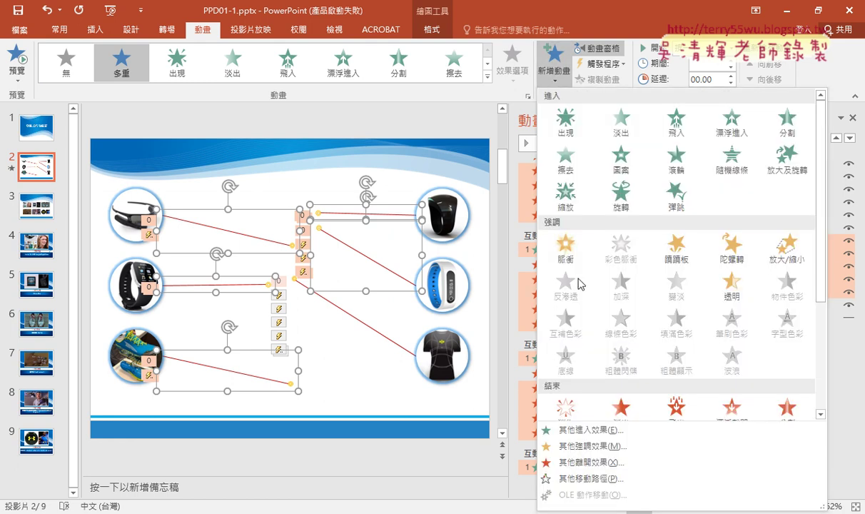
{"action": "scroll", "coordinate": [555, 298], "scroll_direction": "down", "scroll_amount": 3}
{"action": "left_click", "coordinate": [567, 314]}
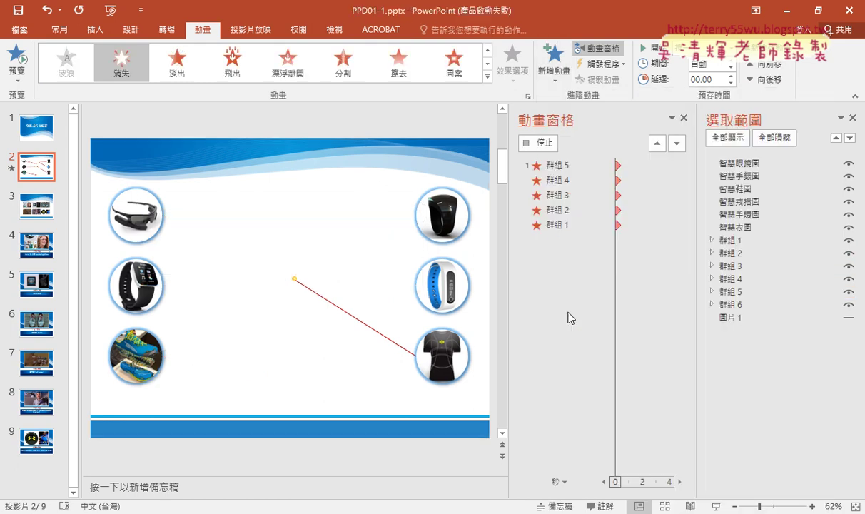
- Set their trigger to on click of the 智慧衣園 shirt photo
{"action": "left_click", "coordinate": [592, 65]}
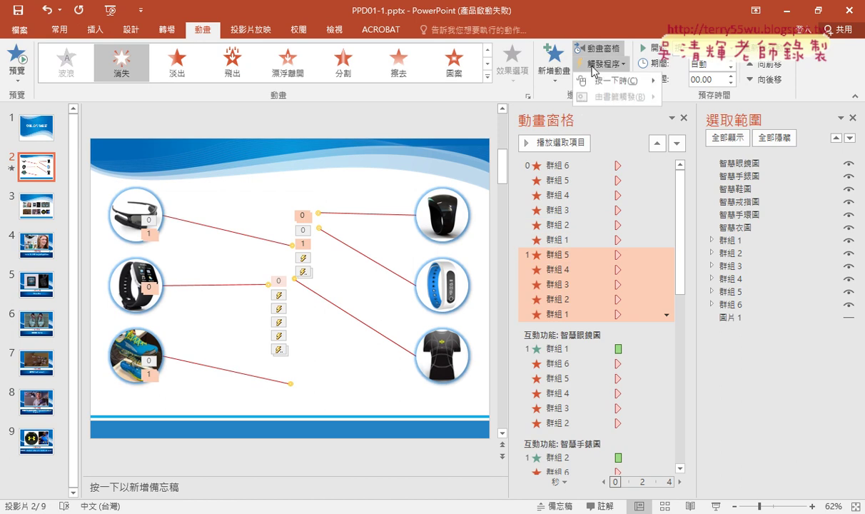
{"action": "mouse_move", "coordinate": [598, 86]}
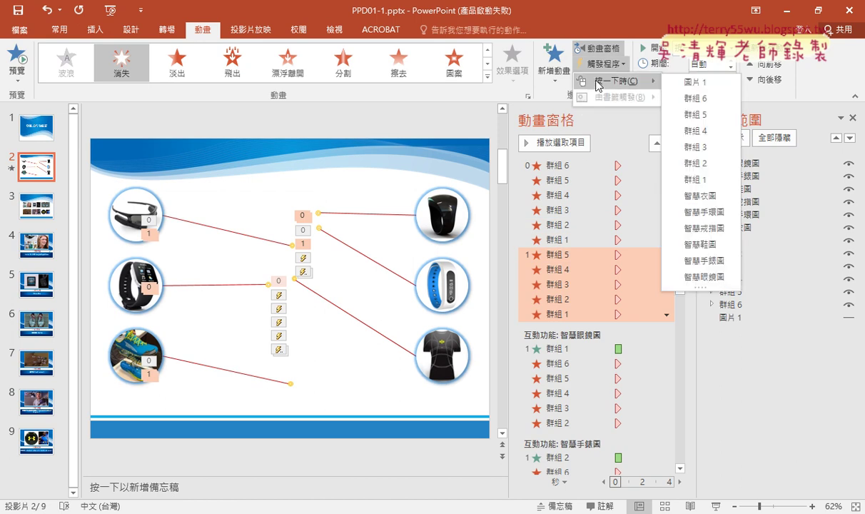
{"action": "left_click", "coordinate": [703, 202]}
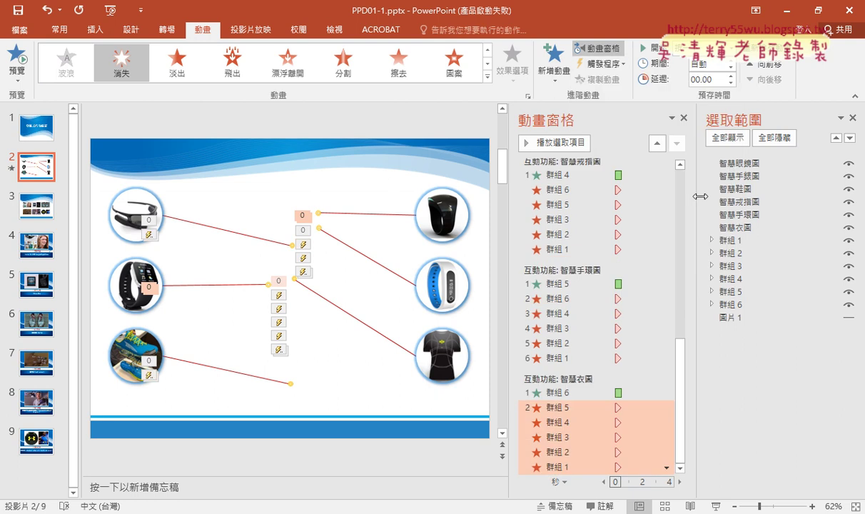
- Set the five 消失 exits to start 與前動畫同時 (With Previous)
{"action": "left_click", "coordinate": [696, 48]}
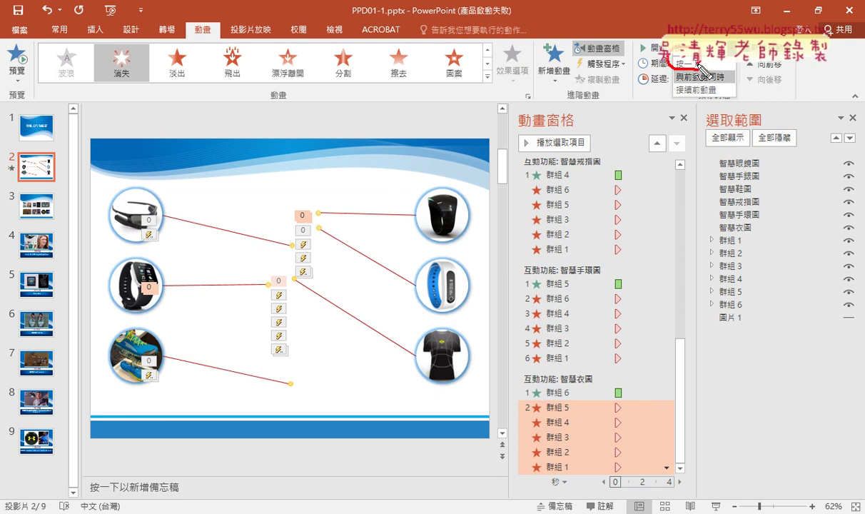
{"action": "left_click_drag", "start_coordinate": [673, 58], "coordinate": [736, 90]}
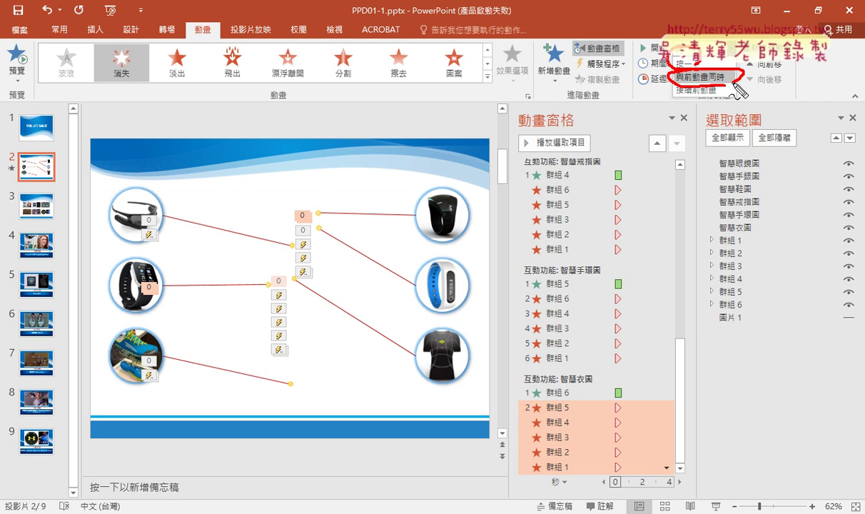
{"action": "key", "text": "Escape"}
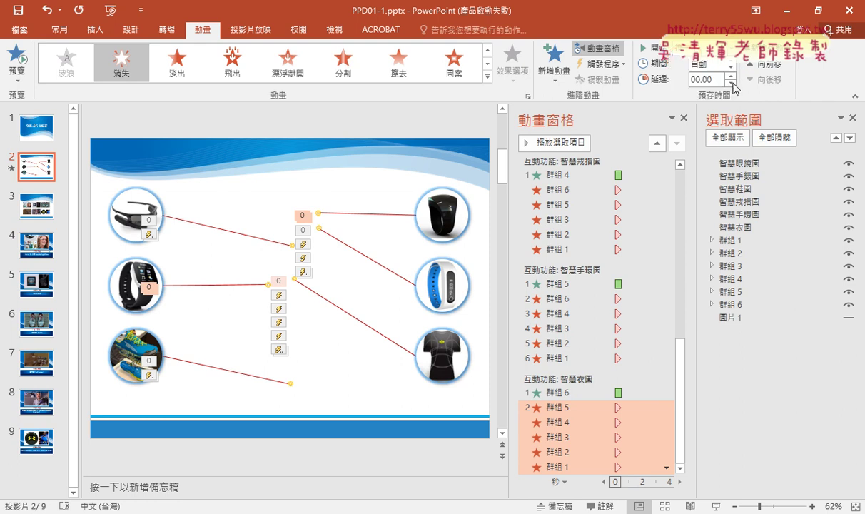
{"action": "left_click", "coordinate": [714, 48]}
{"action": "left_click", "coordinate": [701, 77]}
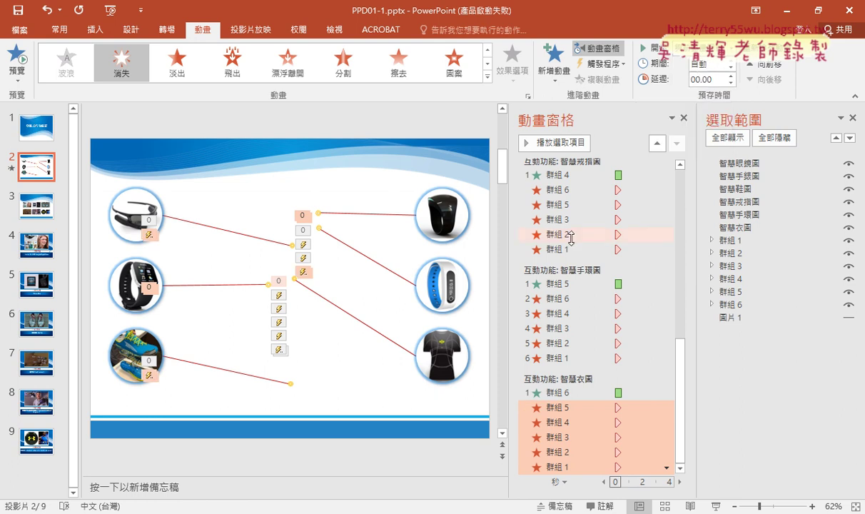
- Start the slide show and click the glasses, watch, shoe, ring, shirt and wristband photos
{"action": "left_click", "coordinate": [716, 506]}
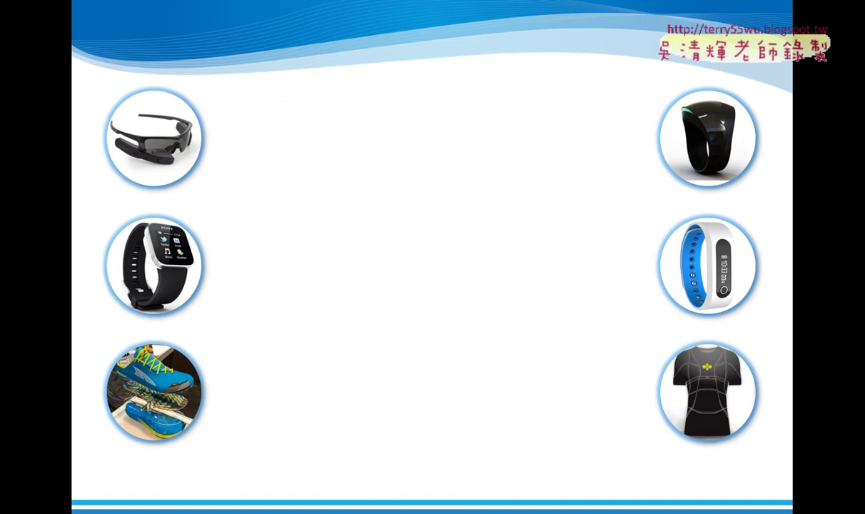
{"action": "left_click", "coordinate": [160, 155]}
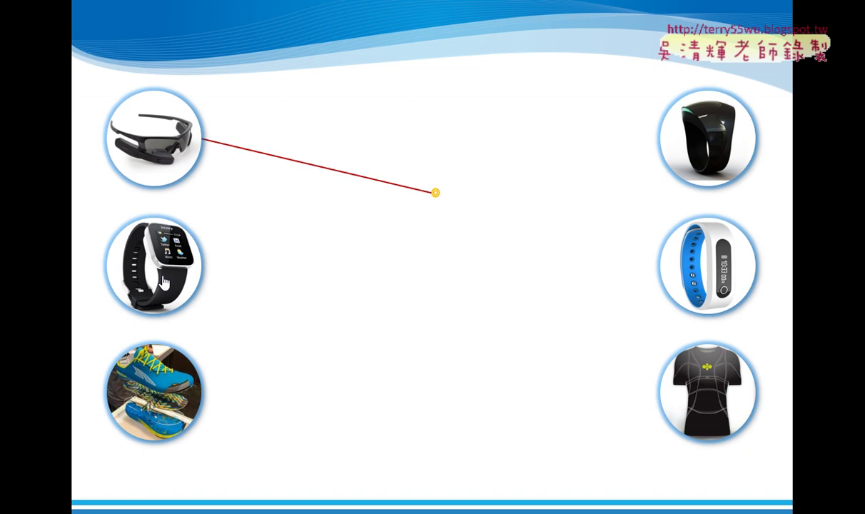
{"action": "left_click", "coordinate": [164, 282]}
{"action": "left_click", "coordinate": [164, 392]}
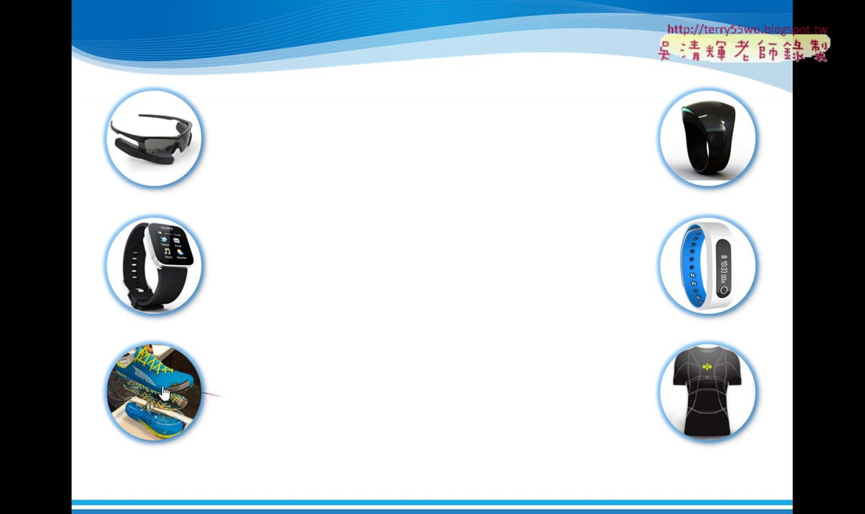
{"action": "left_click", "coordinate": [701, 145]}
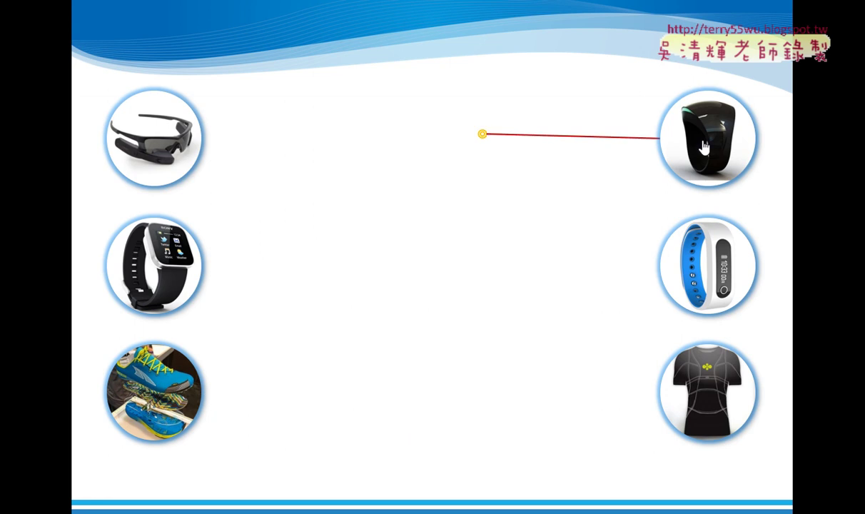
{"action": "left_click", "coordinate": [707, 418]}
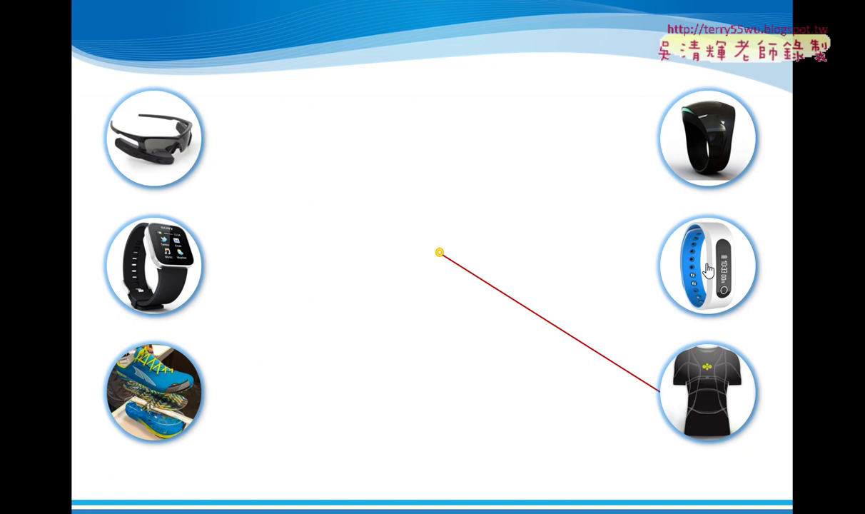
{"action": "left_click", "coordinate": [709, 269]}
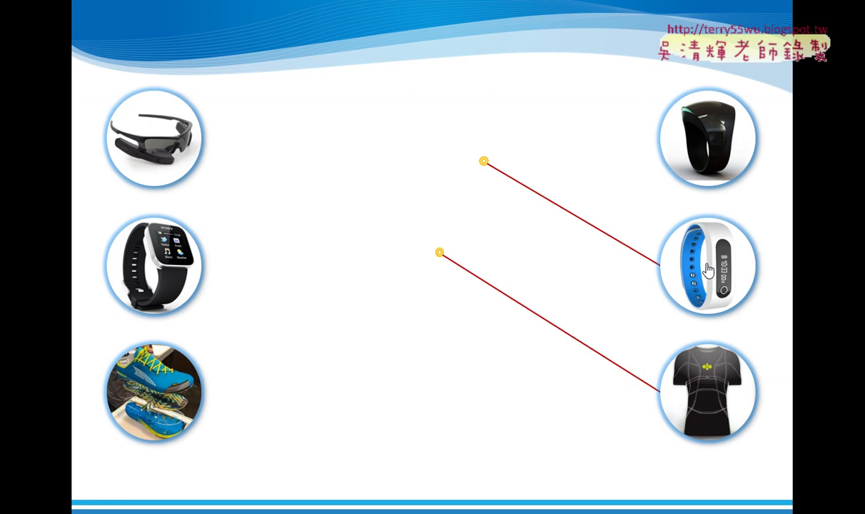
- Leave the slide show, select the wristband's line group, and annotate its trigger sequence
{"action": "key", "text": "Escape"}
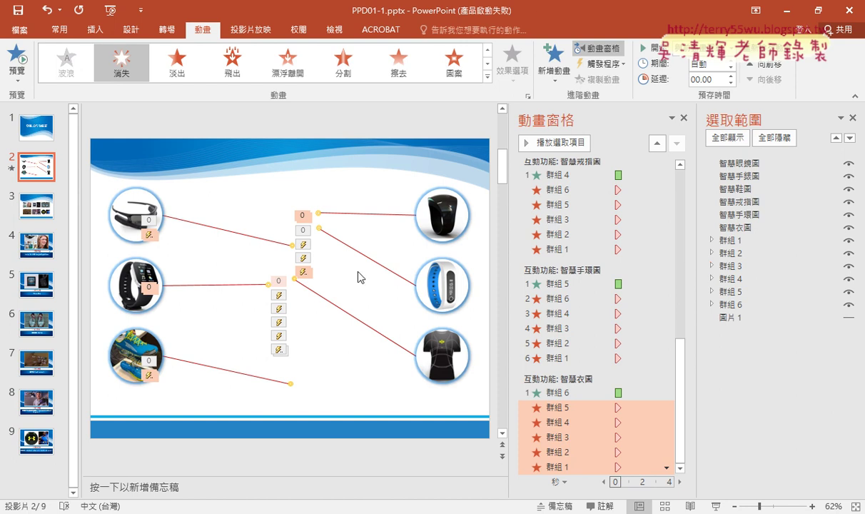
{"action": "left_click", "coordinate": [405, 277]}
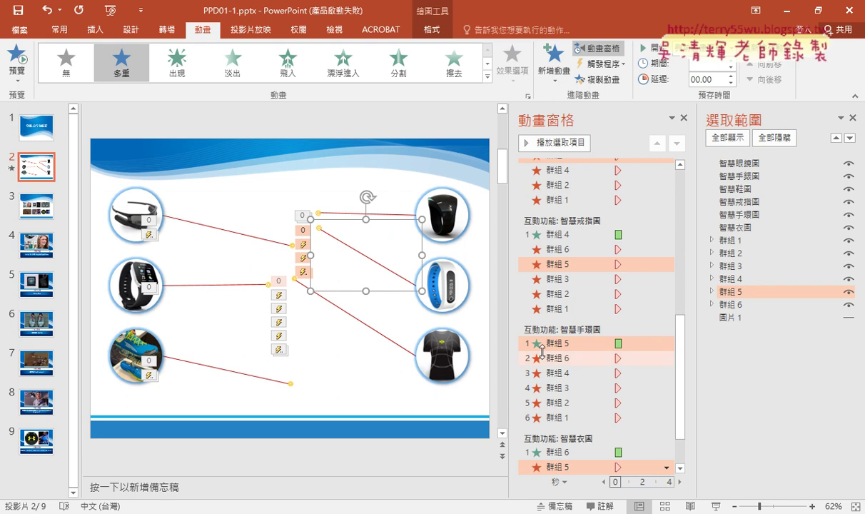
{"action": "mouse_move", "coordinate": [569, 347]}
{"action": "left_mouse_down"}
{"action": "mouse_move", "coordinate": [573, 357]}
{"action": "mouse_move", "coordinate": [590, 346]}
{"action": "left_mouse_up"}
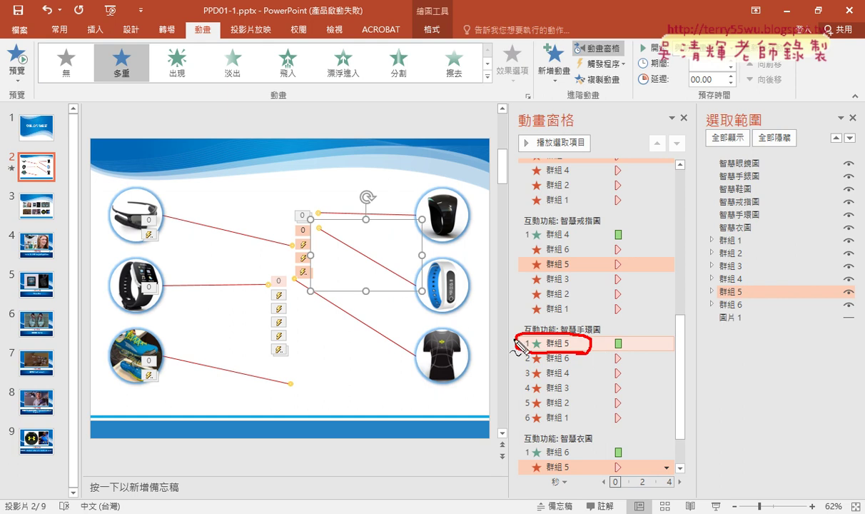
{"action": "mouse_move", "coordinate": [517, 342]}
{"action": "left_mouse_down"}
{"action": "mouse_move", "coordinate": [437, 303]}
{"action": "mouse_move", "coordinate": [461, 293]}
{"action": "left_mouse_up"}
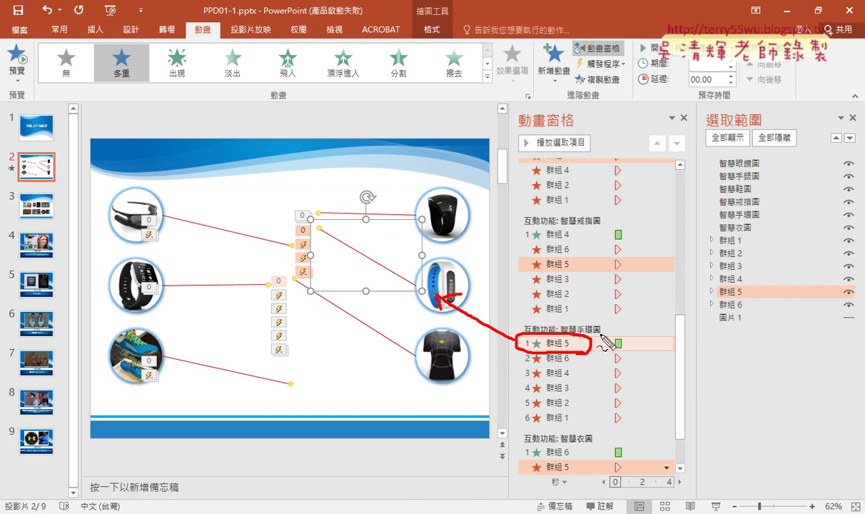
{"action": "left_click_drag", "start_coordinate": [522, 208], "coordinate": [523, 209]}
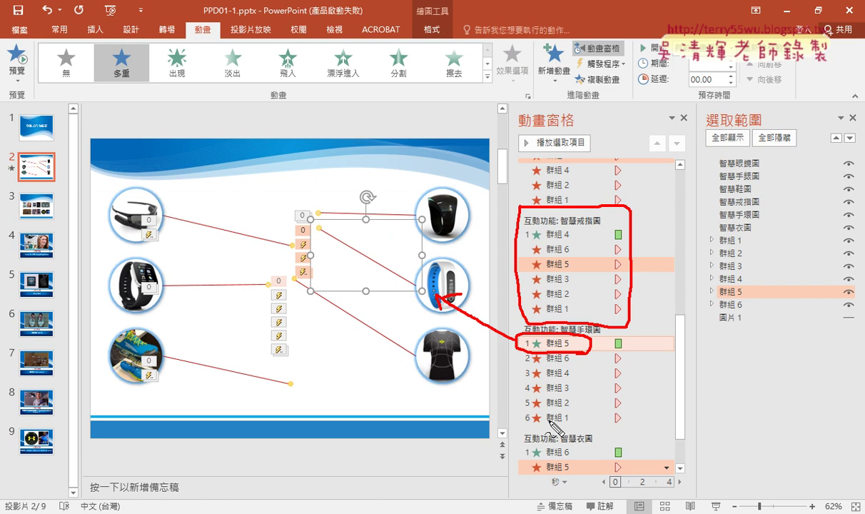
{"action": "key", "text": "Escape"}
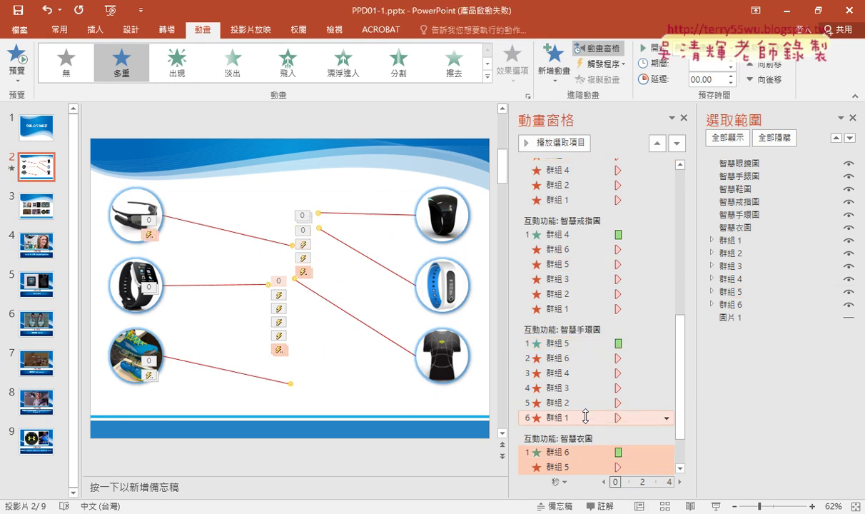
- Select the wristband sequence's exit effects 群組 6 through 群組 1 in the Animation Pane
{"action": "left_click", "coordinate": [572, 342]}
{"action": "left_click", "coordinate": [578, 417], "text": "shift"}
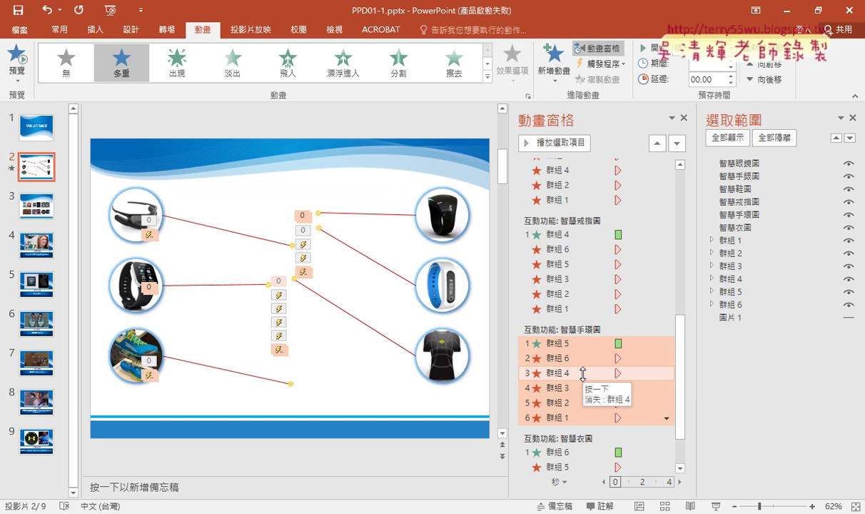
{"action": "left_click", "coordinate": [573, 357]}
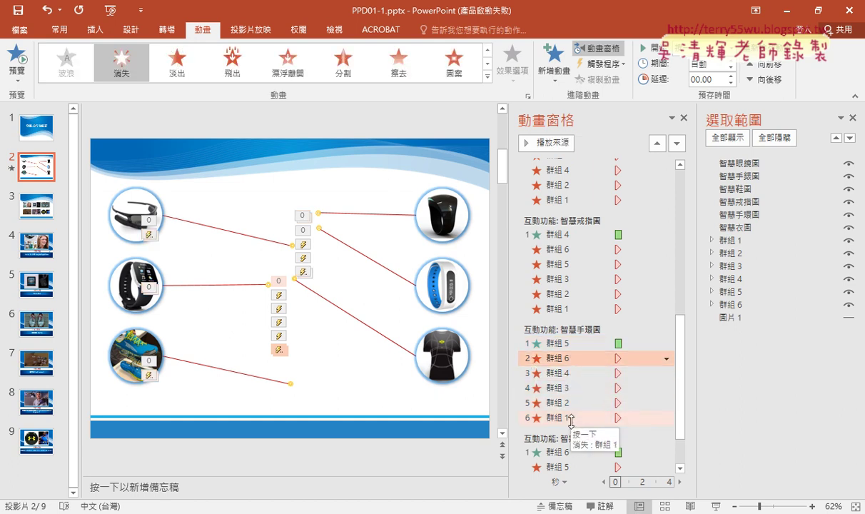
{"action": "left_click", "coordinate": [572, 420], "text": "shift"}
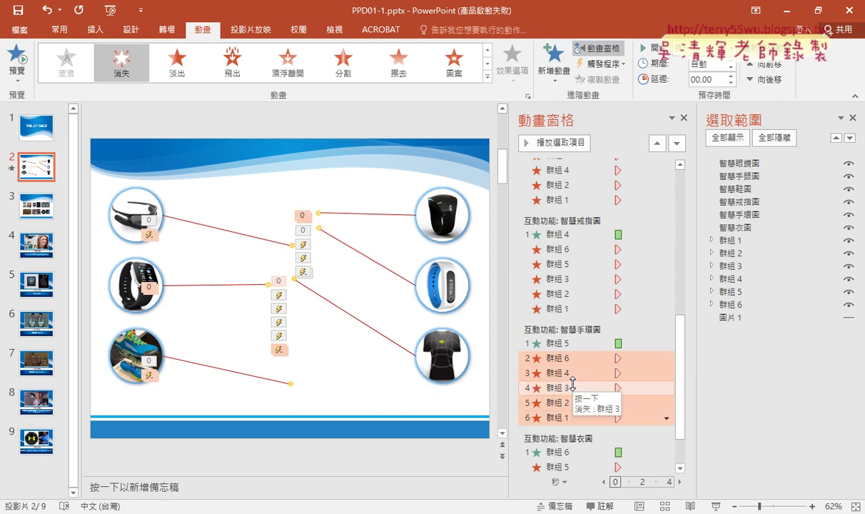
{"action": "mouse_move", "coordinate": [573, 384]}
{"action": "left_mouse_down"}
{"action": "mouse_move", "coordinate": [532, 432]}
{"action": "mouse_move", "coordinate": [573, 358]}
{"action": "mouse_move", "coordinate": [561, 430]}
{"action": "left_mouse_up"}
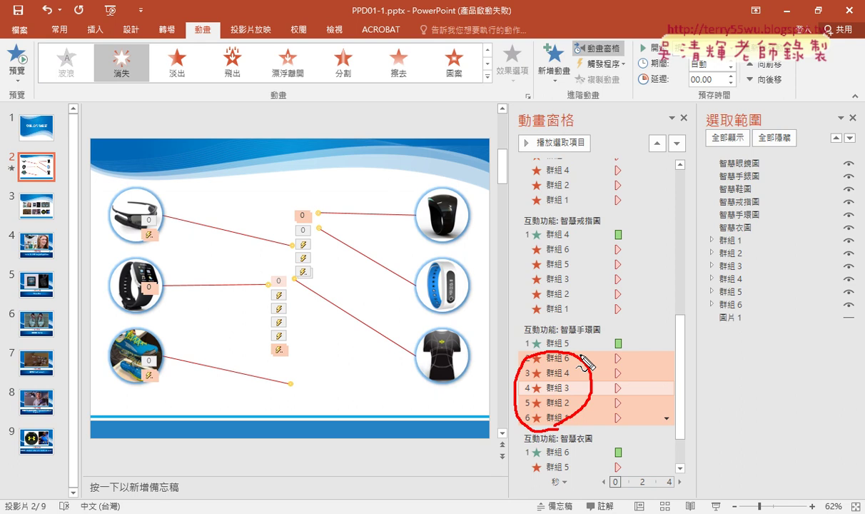
{"action": "left_click_drag", "start_coordinate": [582, 361], "coordinate": [689, 65]}
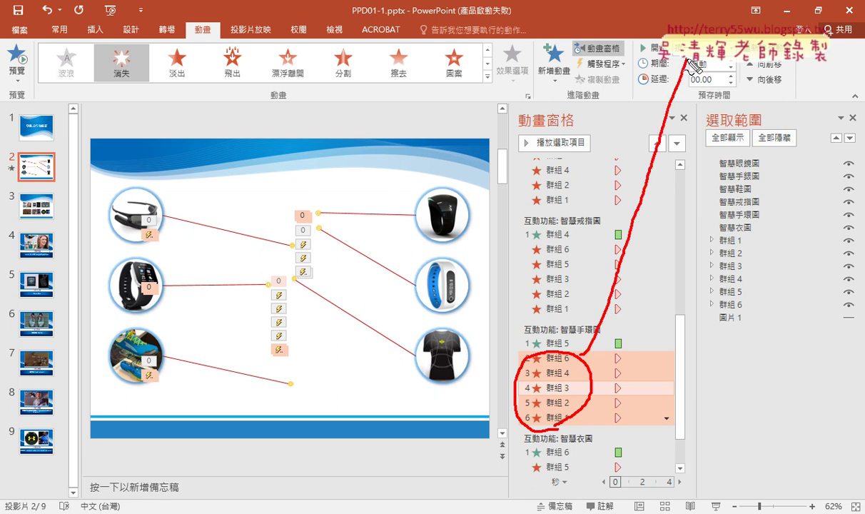
{"action": "left_click_drag", "start_coordinate": [696, 61], "coordinate": [675, 69]}
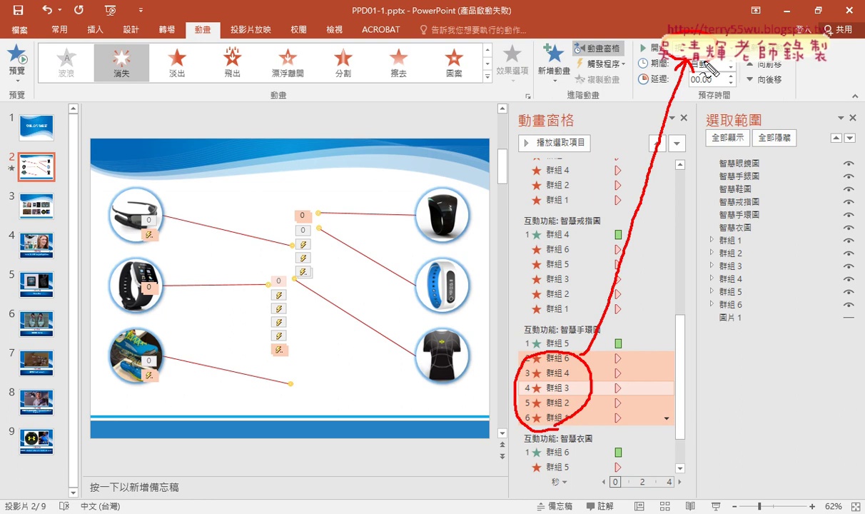
{"action": "left_click_drag", "start_coordinate": [550, 135], "coordinate": [564, 146]}
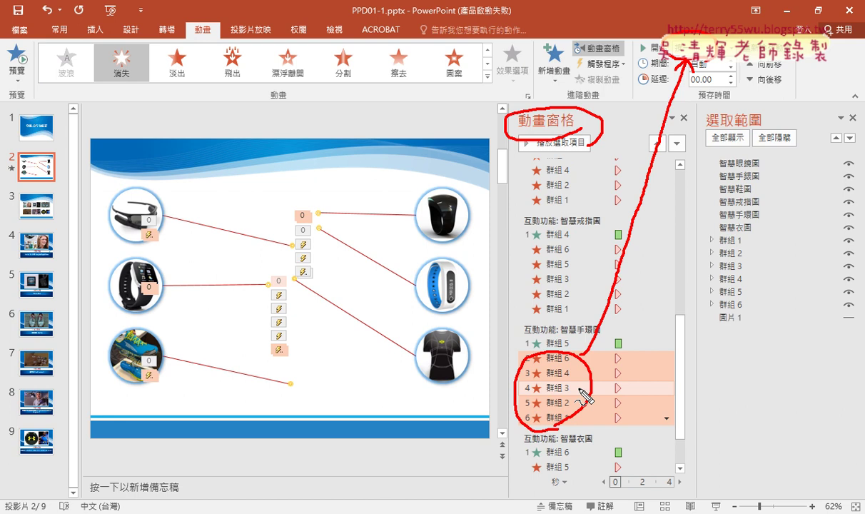
{"action": "key", "text": "Escape"}
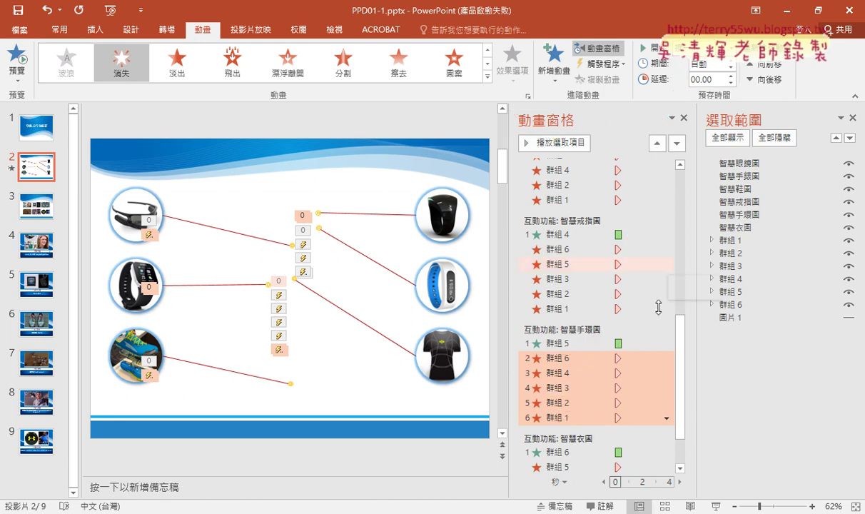
- Set the wristband sequence's exit effects to start 與前動畫同時 (With Previous)
{"action": "left_click", "coordinate": [696, 48]}
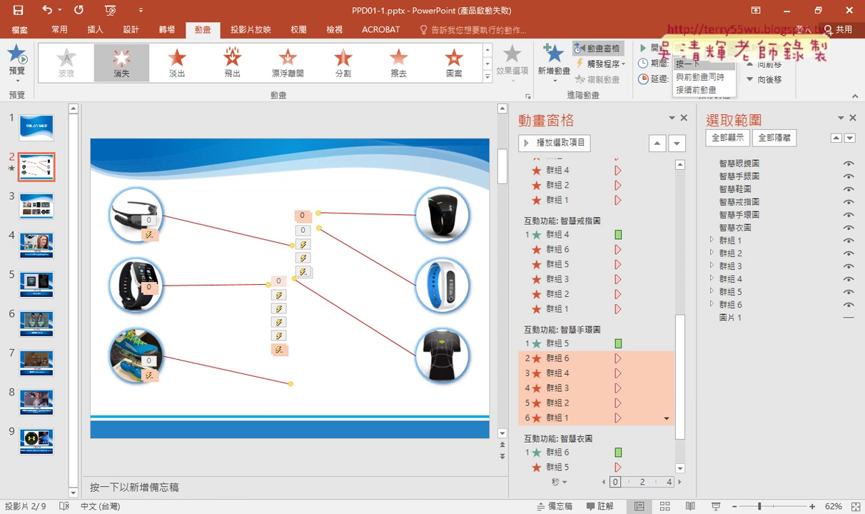
{"action": "left_click", "coordinate": [704, 77]}
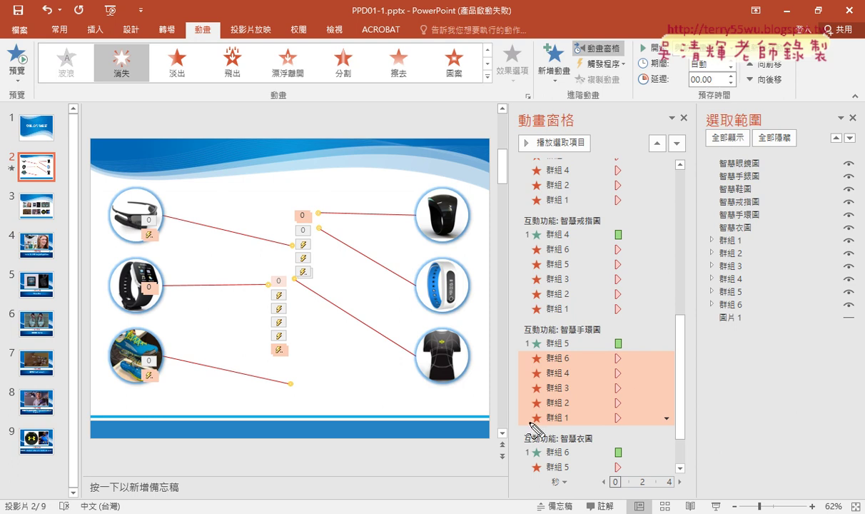
{"action": "mouse_move", "coordinate": [526, 424]}
{"action": "left_mouse_down"}
{"action": "mouse_move", "coordinate": [534, 360]}
{"action": "mouse_move", "coordinate": [540, 400]}
{"action": "left_mouse_up"}
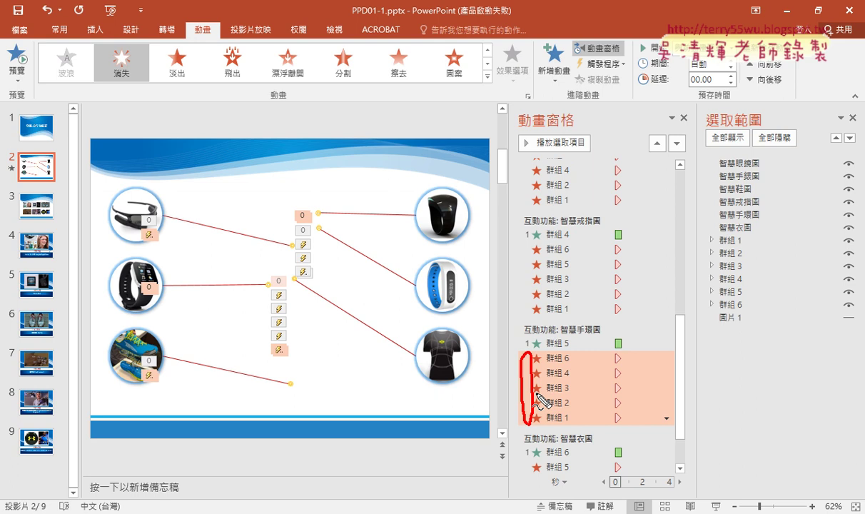
{"action": "key", "text": "Escape"}
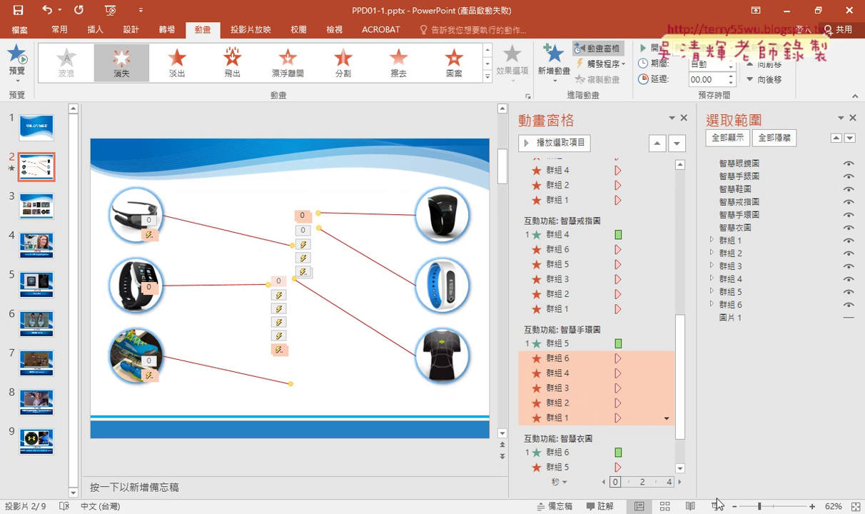
- Run the slide show and click each photo to check only its own line shows
{"action": "left_click", "coordinate": [716, 506]}
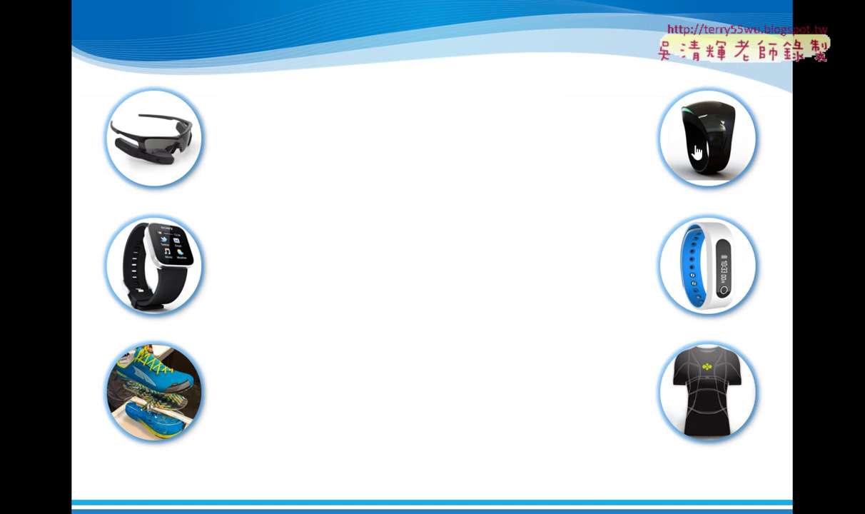
{"action": "left_click", "coordinate": [660, 143]}
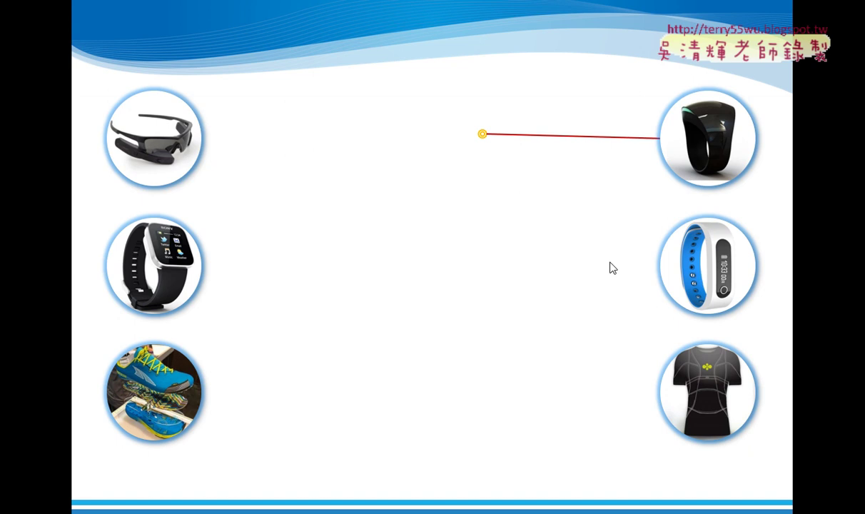
{"action": "left_click", "coordinate": [716, 270]}
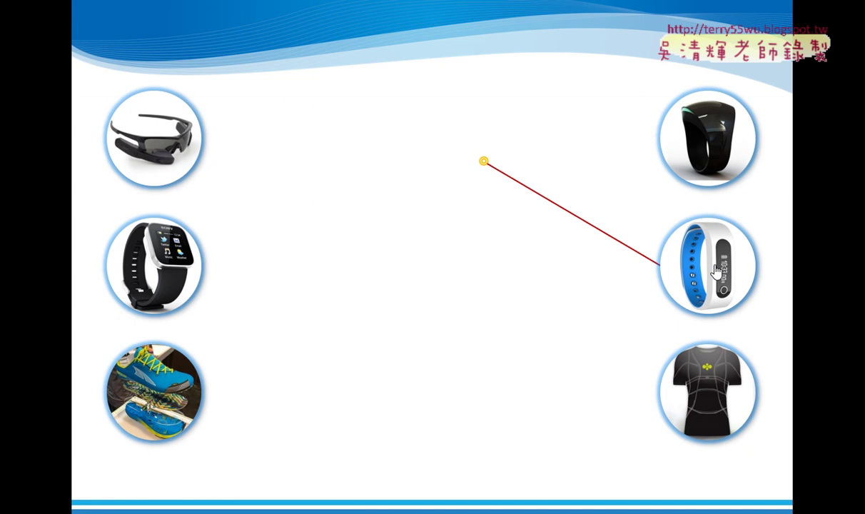
{"action": "left_click", "coordinate": [678, 379]}
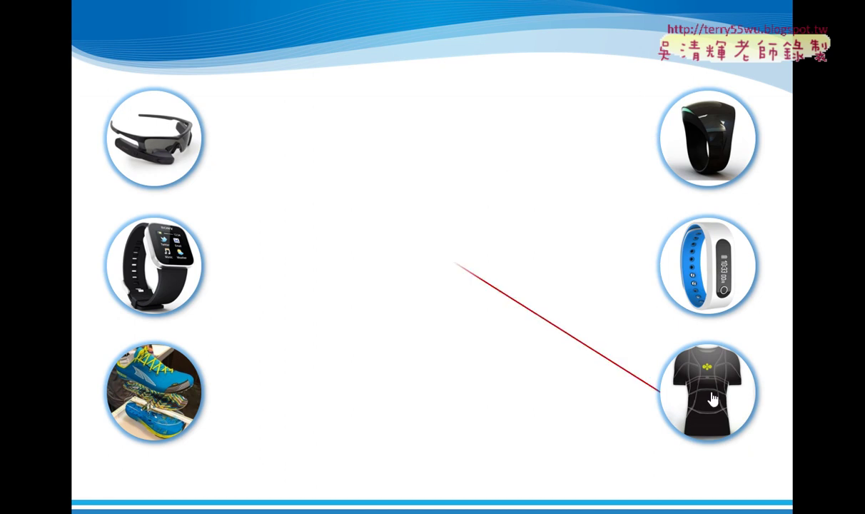
{"action": "left_click", "coordinate": [171, 347]}
{"action": "left_click", "coordinate": [154, 264]}
{"action": "left_click", "coordinate": [172, 168]}
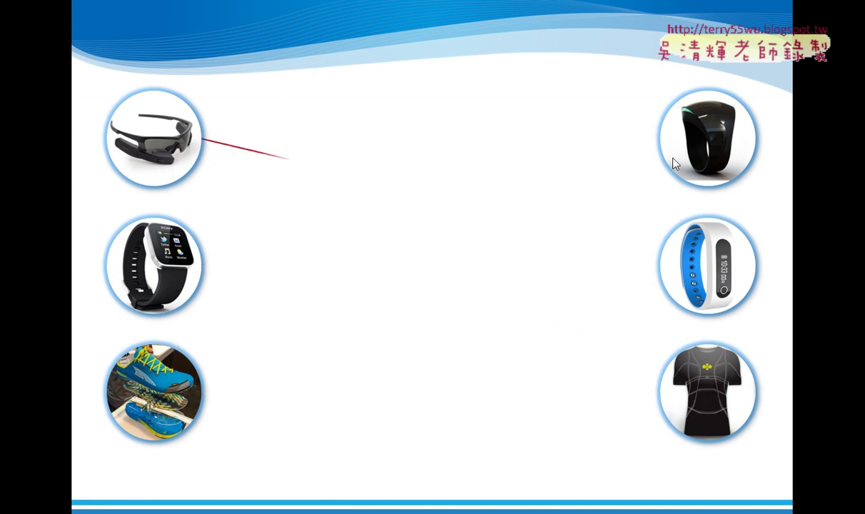
{"action": "left_click", "coordinate": [671, 164]}
{"action": "left_click", "coordinate": [720, 270]}
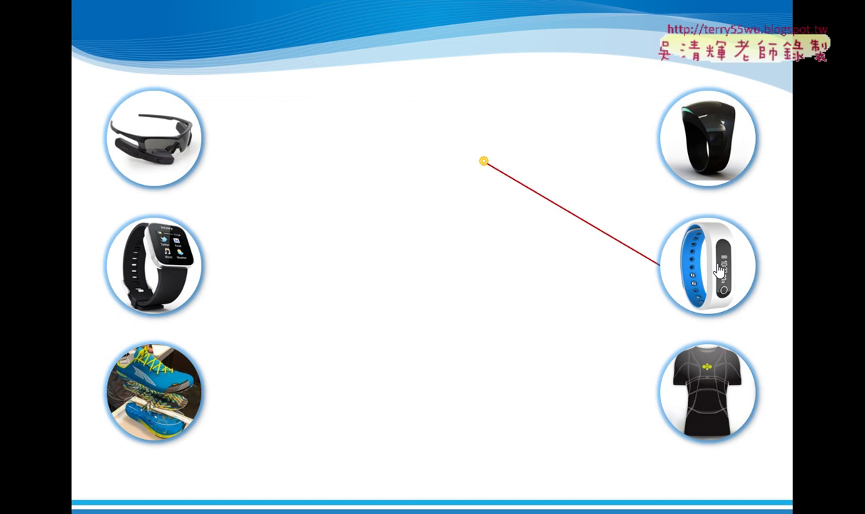
{"action": "key", "text": "Escape"}
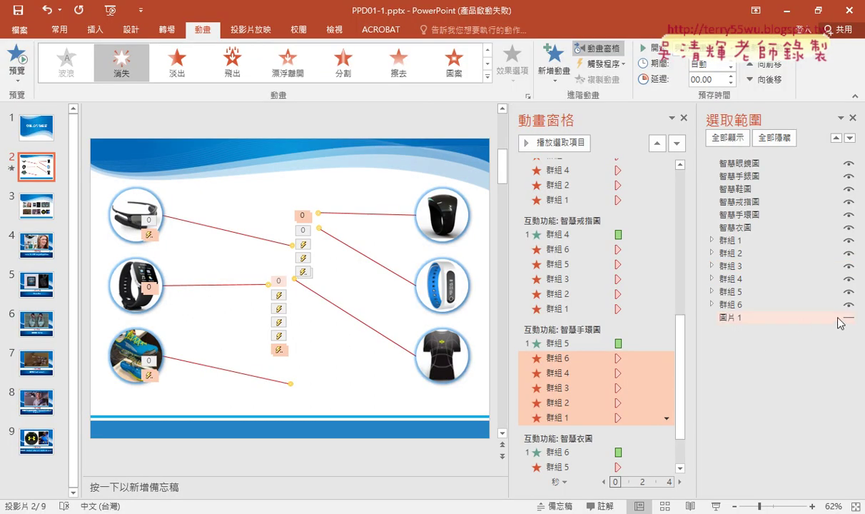
- Unhide the 圖片 1 runner background and retest every photo's line in the slide show
{"action": "left_click", "coordinate": [848, 317]}
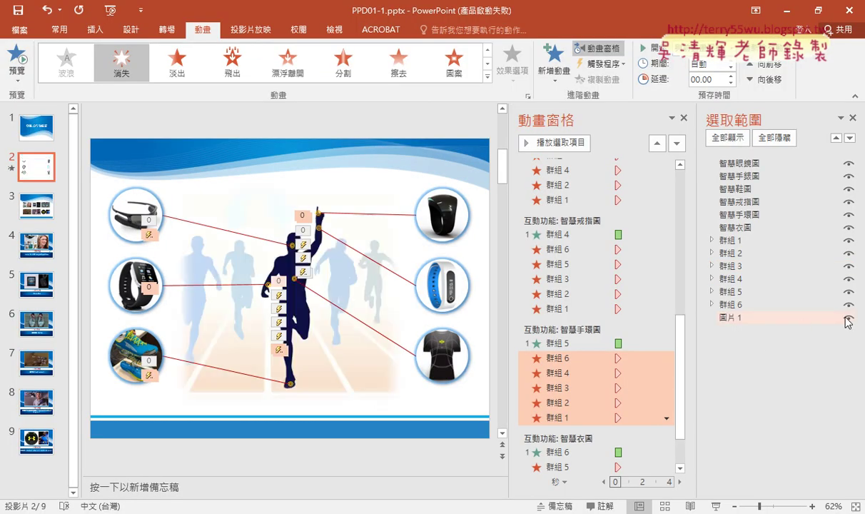
{"action": "left_click", "coordinate": [713, 506]}
{"action": "left_click", "coordinate": [165, 152]}
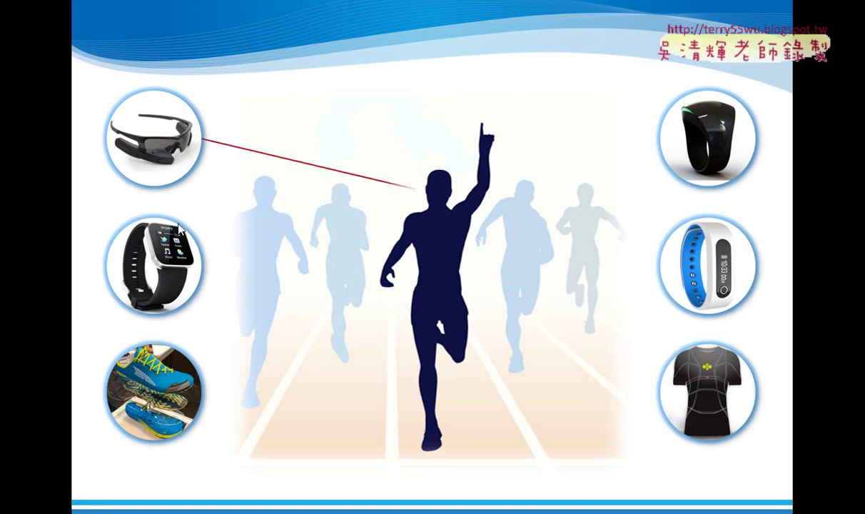
{"action": "left_click", "coordinate": [158, 244]}
{"action": "left_click", "coordinate": [172, 392]}
{"action": "left_click", "coordinate": [671, 171]}
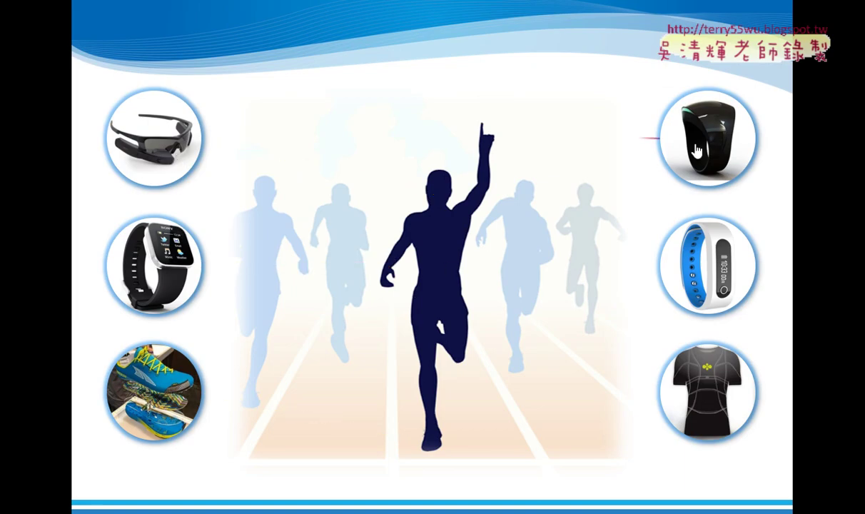
{"action": "left_click", "coordinate": [669, 257]}
{"action": "left_click", "coordinate": [704, 388]}
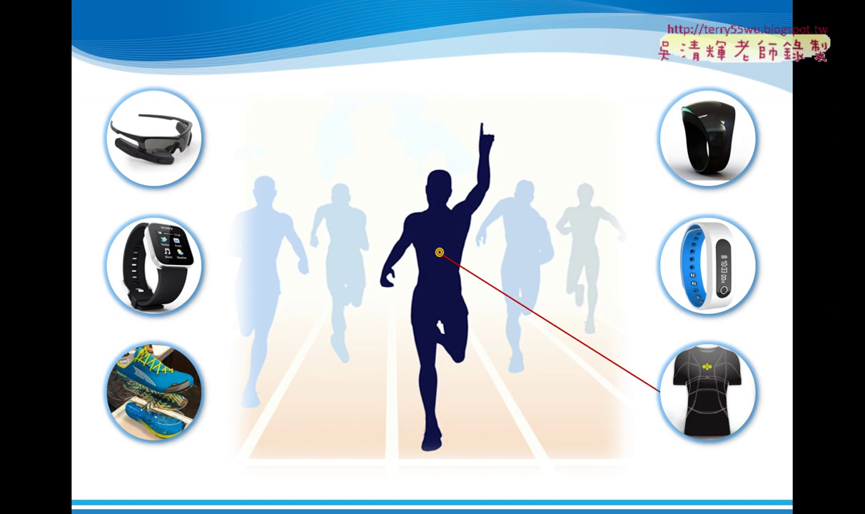
{"action": "key", "text": "Escape"}
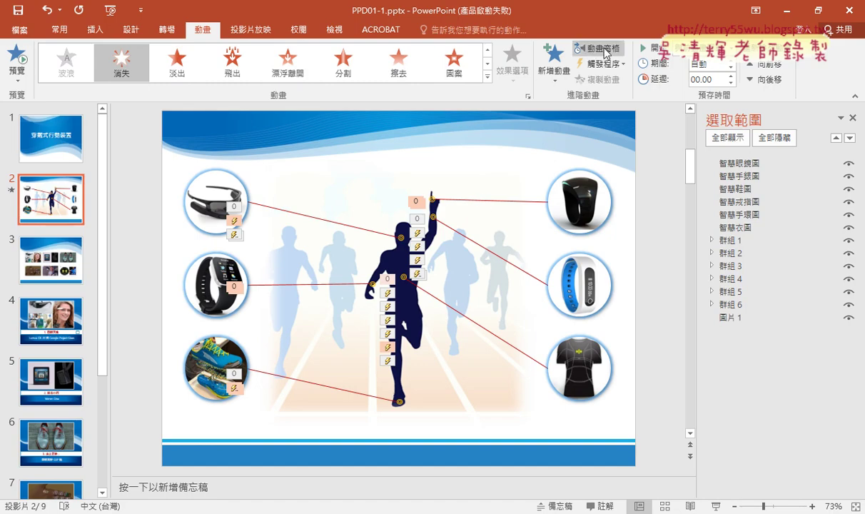
- Toggle the Animation Pane and reopen the Selection Pane from the Home tab's 選取 list
{"action": "left_click", "coordinate": [604, 49]}
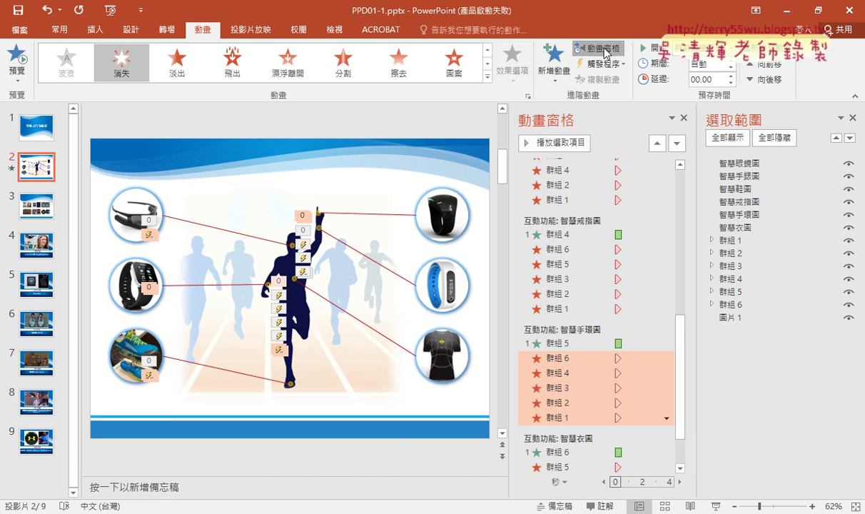
{"action": "left_click", "coordinate": [606, 51]}
{"action": "left_click", "coordinate": [606, 52]}
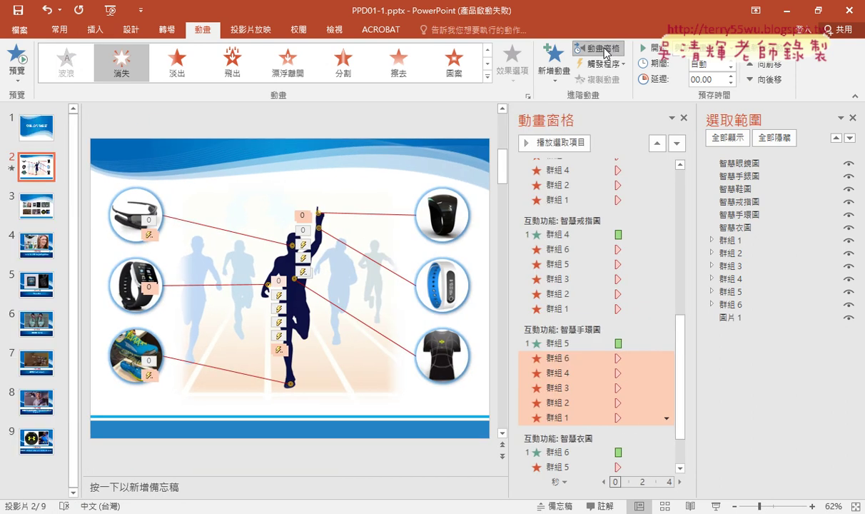
{"action": "left_click", "coordinate": [852, 118]}
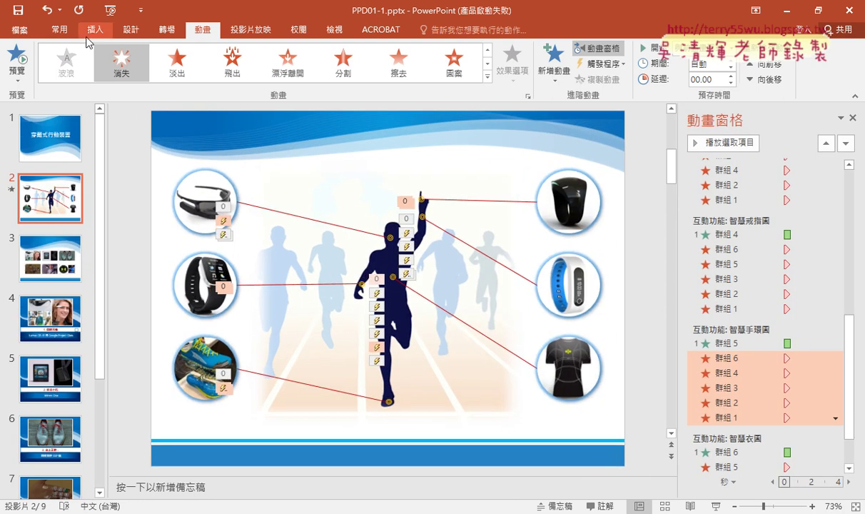
{"action": "left_click", "coordinate": [62, 33]}
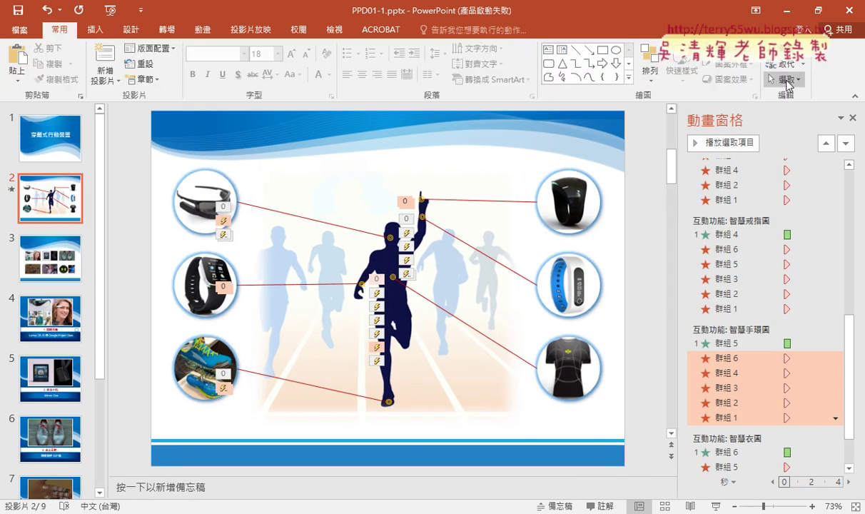
{"action": "left_click", "coordinate": [783, 79]}
{"action": "left_click", "coordinate": [802, 129]}
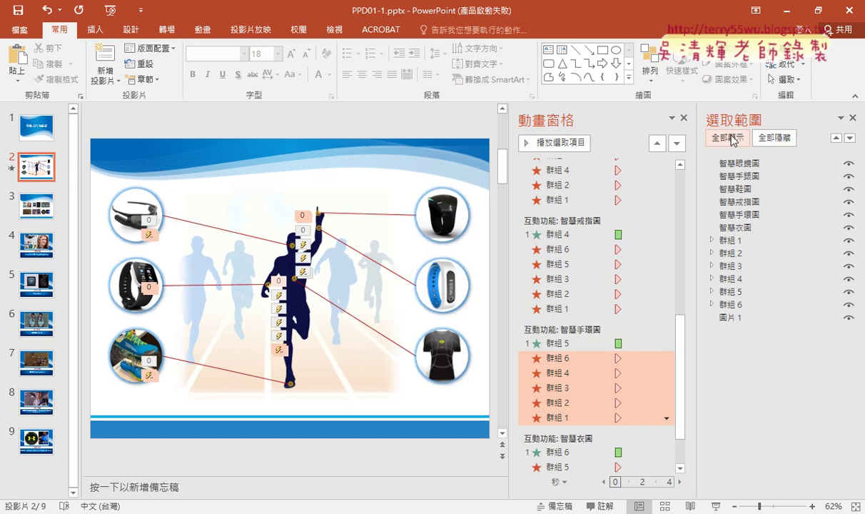
- Close both panes, then reopen the Animation Pane and Selection Pane side by side
{"action": "left_click", "coordinate": [683, 118]}
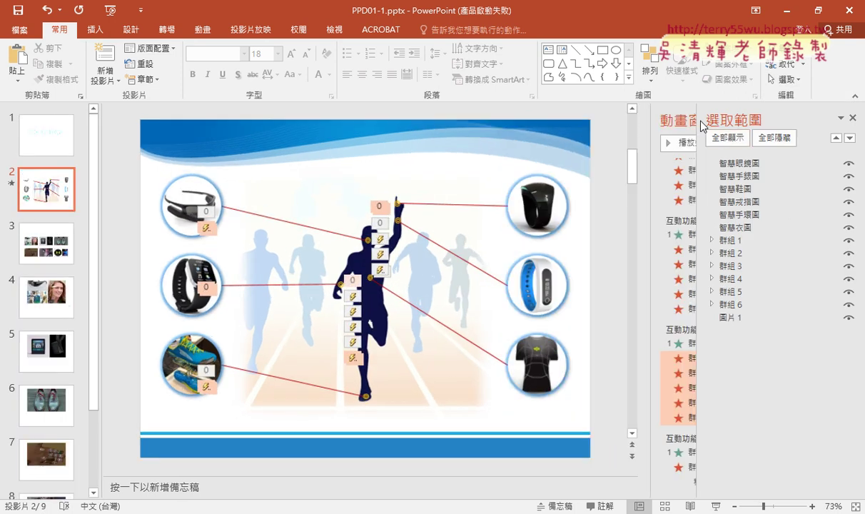
{"action": "left_click", "coordinate": [852, 118]}
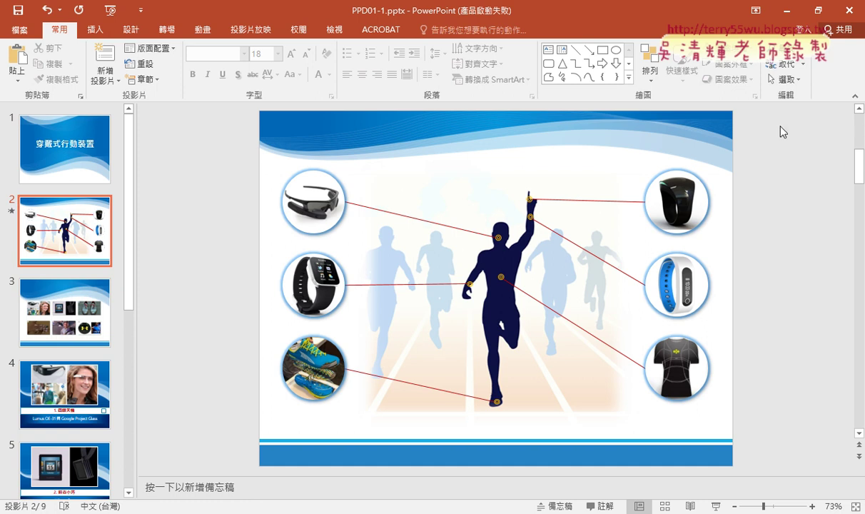
{"action": "left_click", "coordinate": [784, 79]}
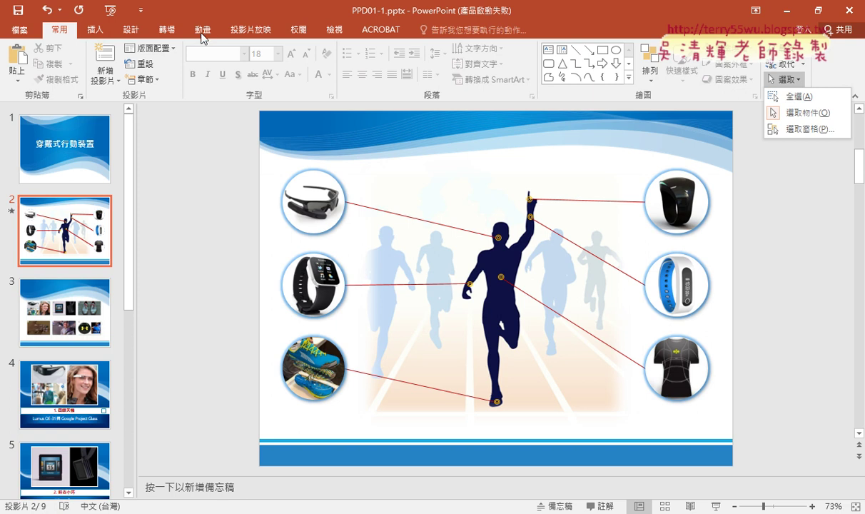
{"action": "left_click", "coordinate": [203, 31]}
{"action": "left_click", "coordinate": [601, 48]}
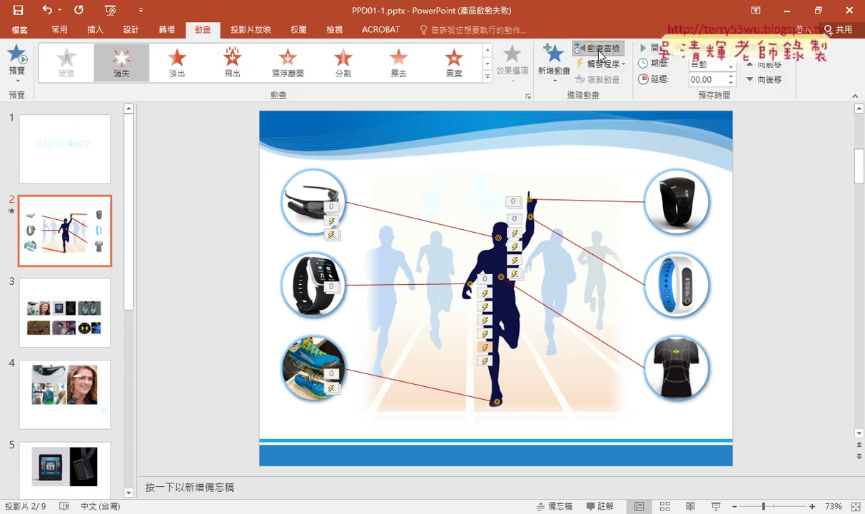
{"action": "left_click", "coordinate": [66, 31]}
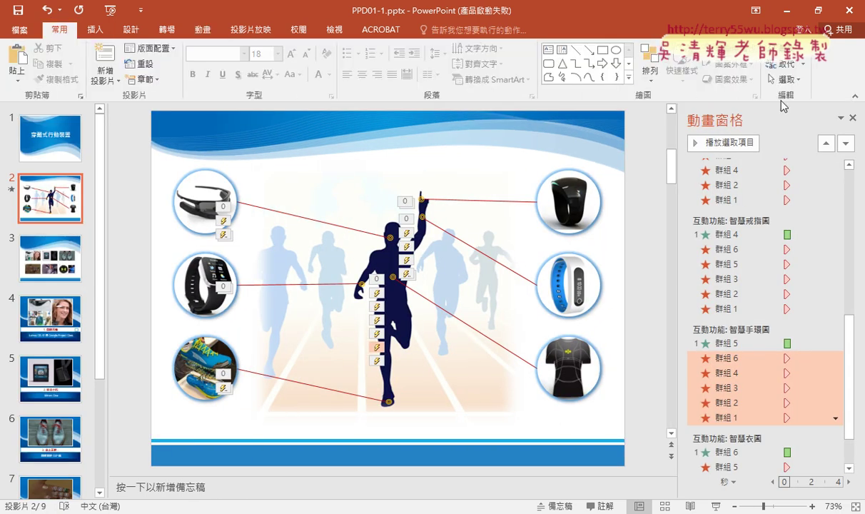
{"action": "left_click", "coordinate": [771, 79]}
{"action": "left_click", "coordinate": [770, 121]}
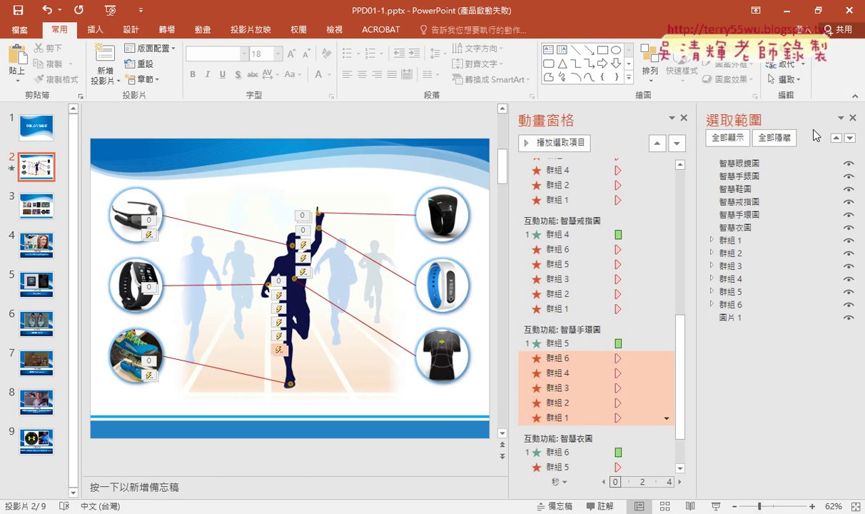